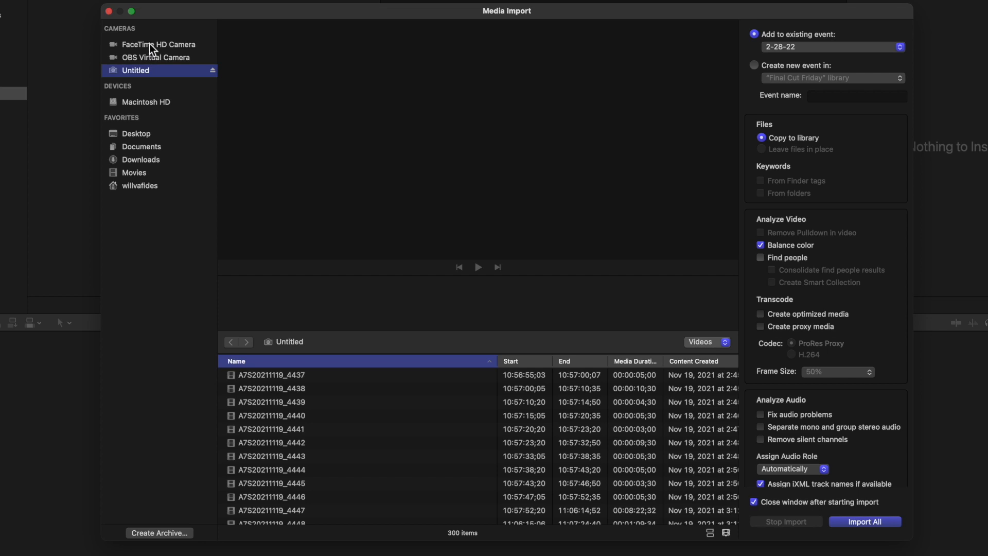
Check the FaceTime HD Camera source, return to the Untitled camera card, and narrow the clip list's Name column
click(149, 45)
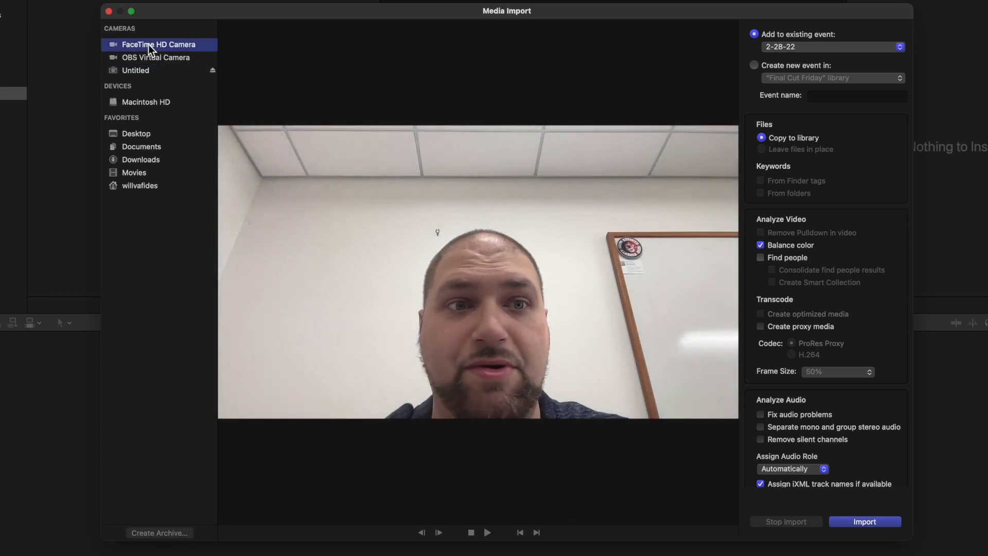
click(149, 70)
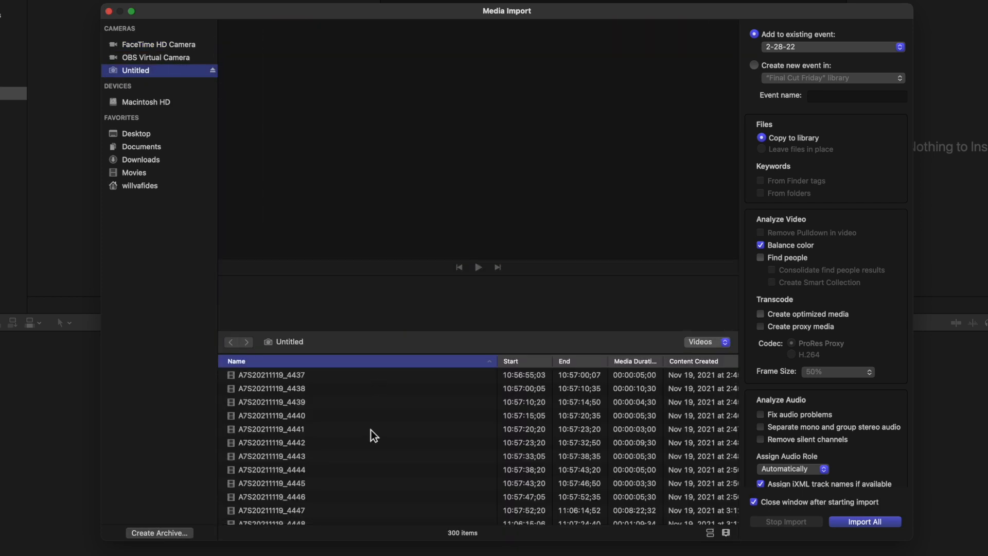
scroll(368, 427, right, 5)
scroll(369, 428, left, 5)
scroll(368, 428, right, 5)
scroll(368, 428, left, 5)
scroll(368, 428, right, 5)
scroll(368, 428, left, 5)
drag(500, 361, 327, 369)
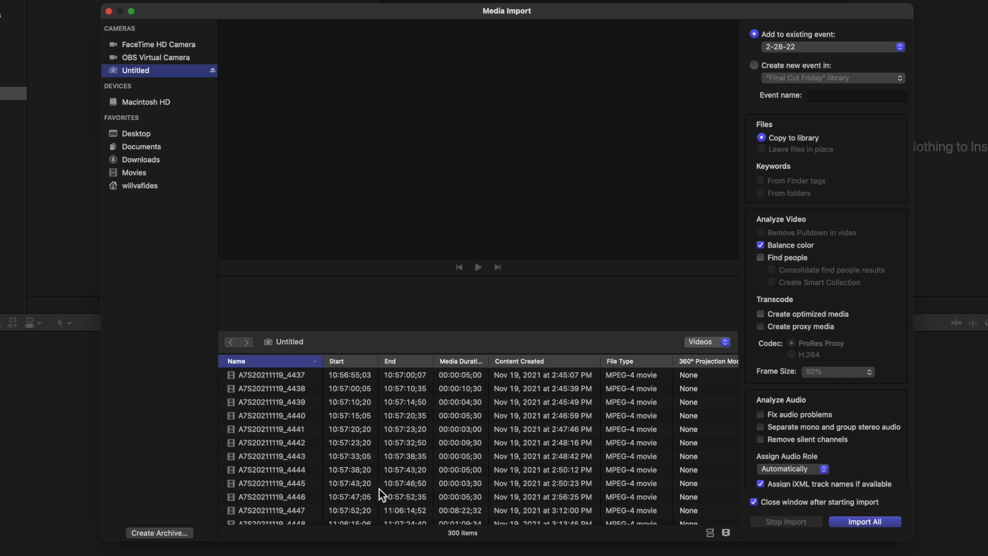
Browse the Desktop, Documents and Downloads folders as import sources and return to the Untitled camera card
click(140, 135)
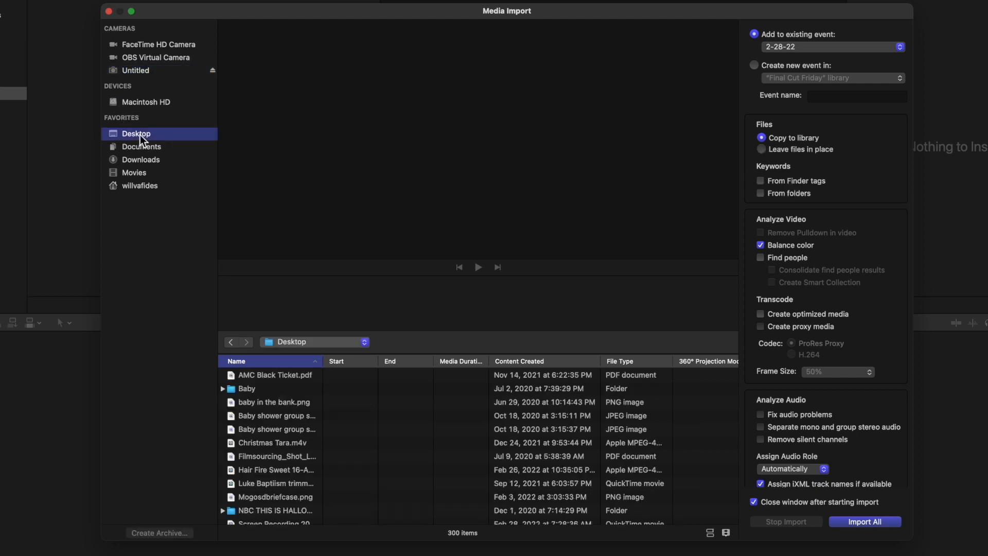
click(140, 147)
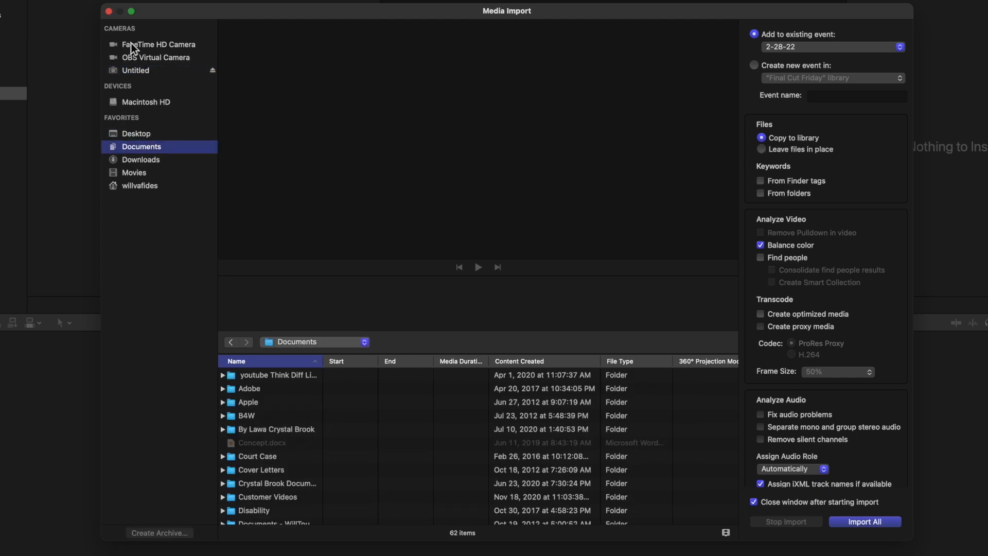
click(136, 159)
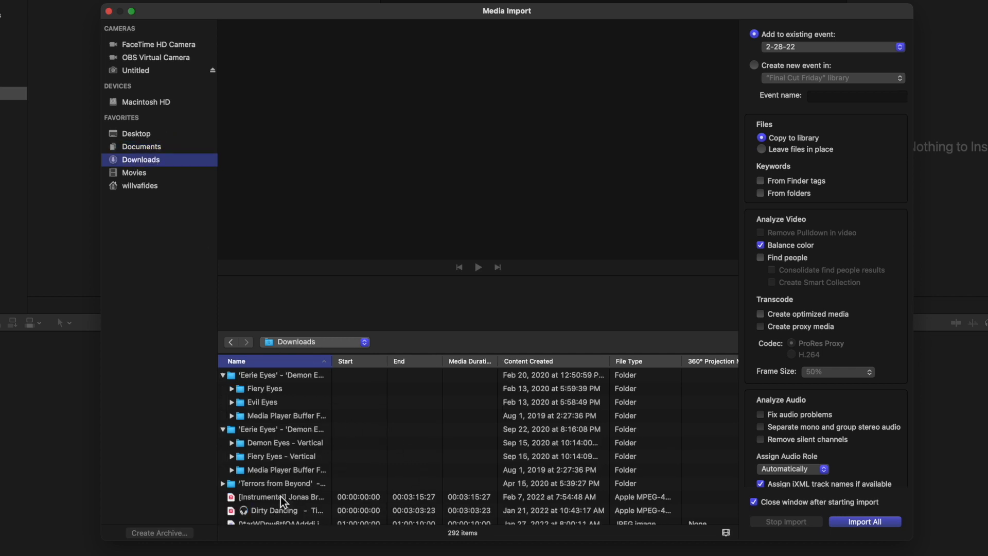
click(135, 71)
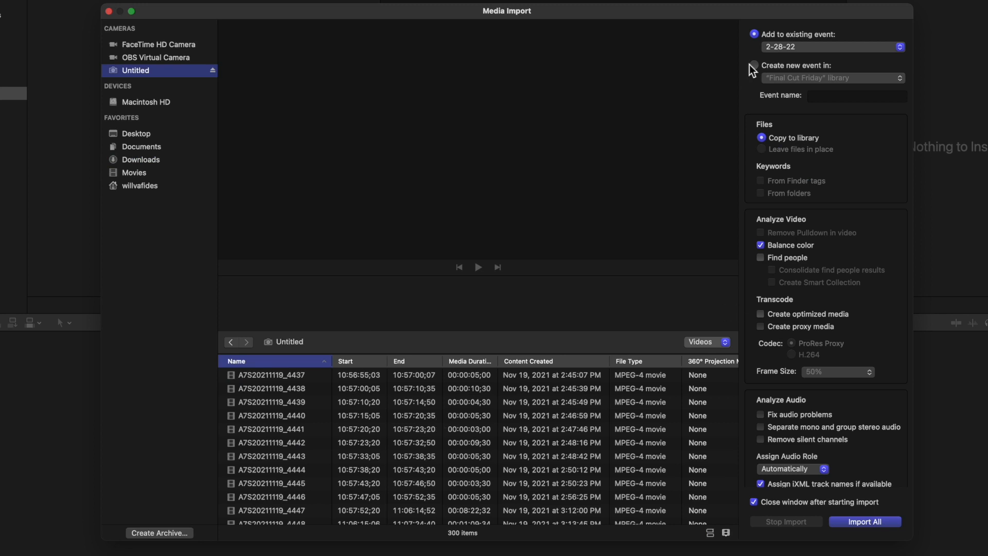
Play and pause clip A7S20211119_4439, and preview clips A7S20211119_4440 and A7S20211119_4443
click(276, 403)
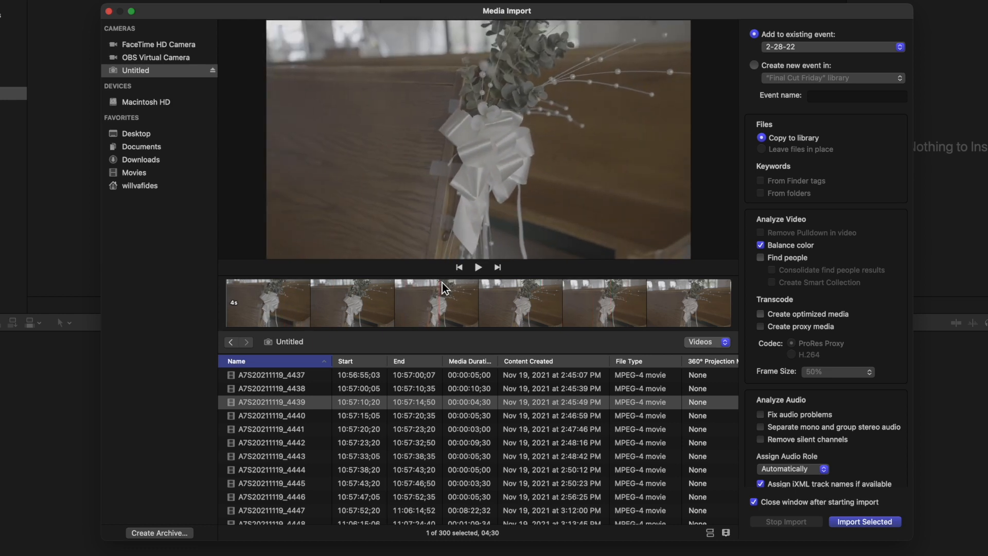
click(483, 271)
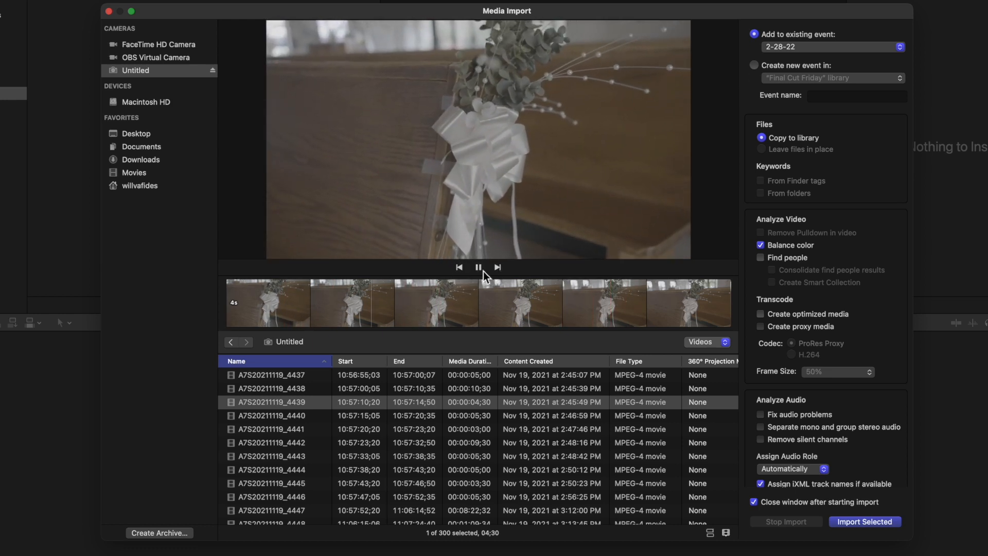
click(483, 271)
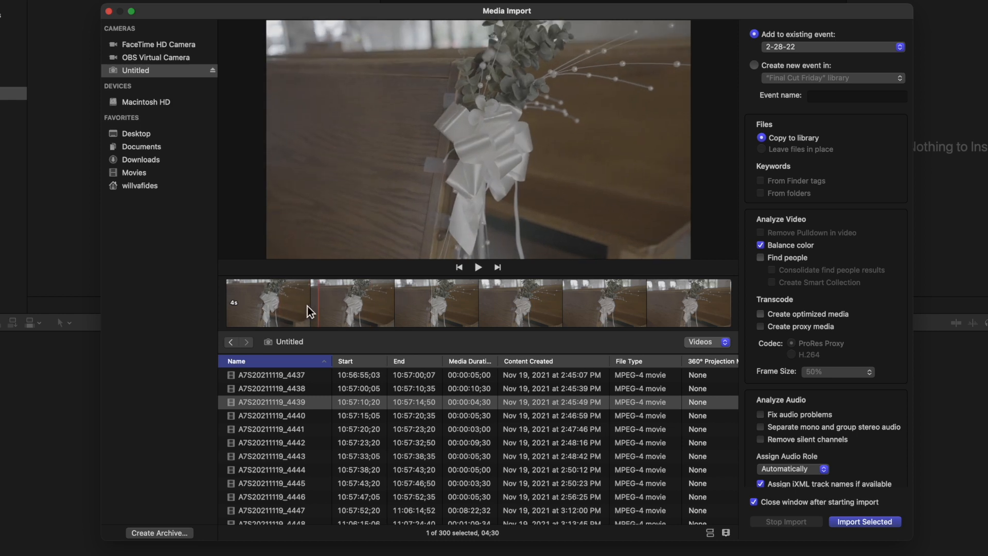
key(space)
key(space)
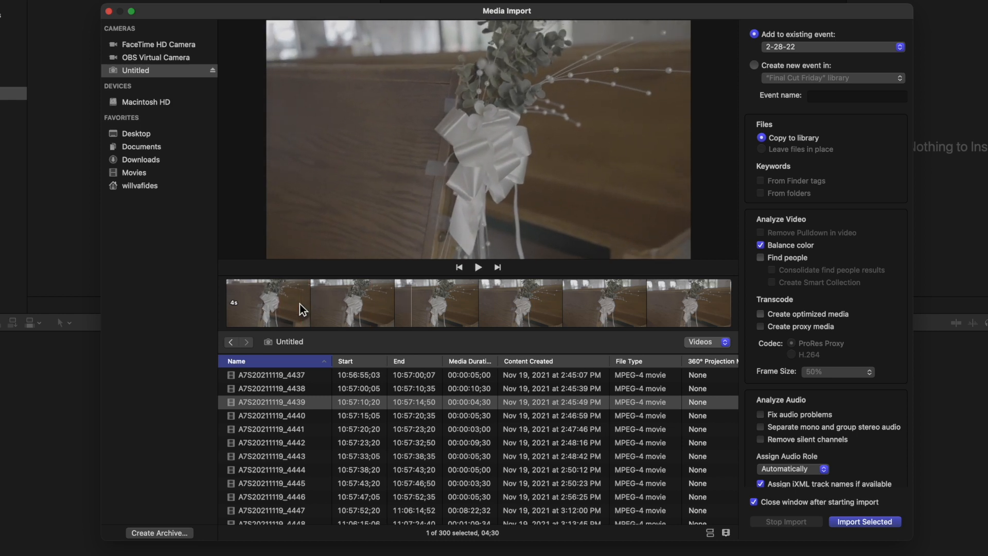
key(space)
key(space)
key(space)
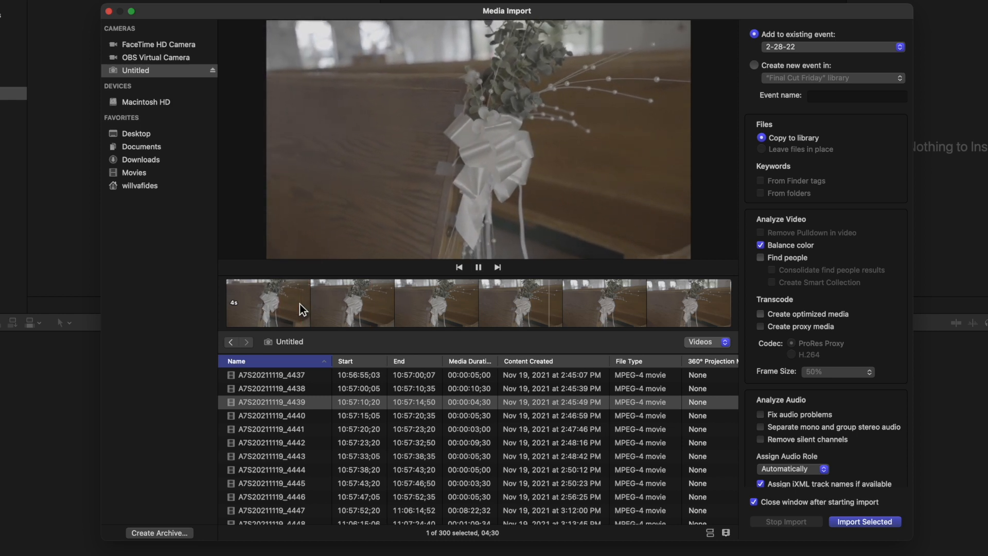
key(space)
click(298, 417)
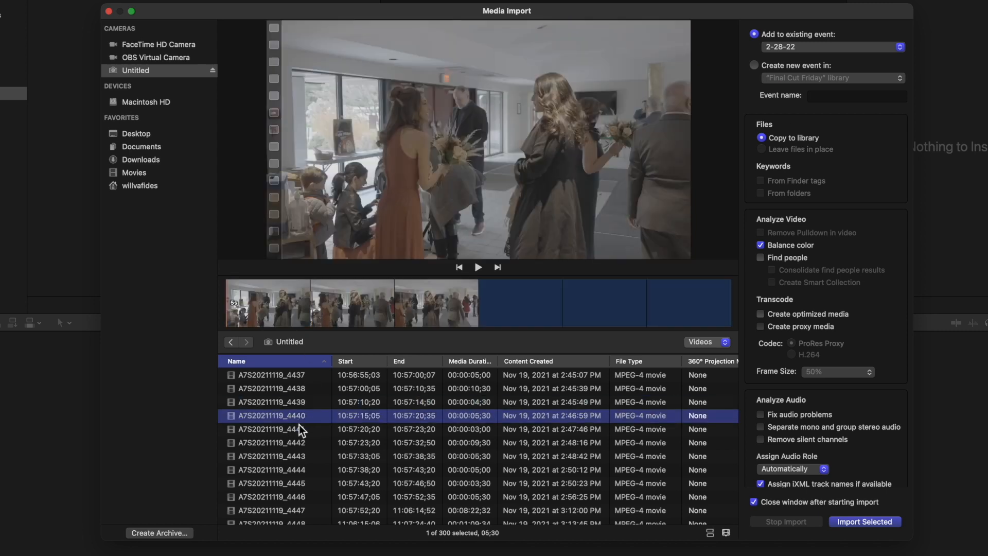
click(299, 455)
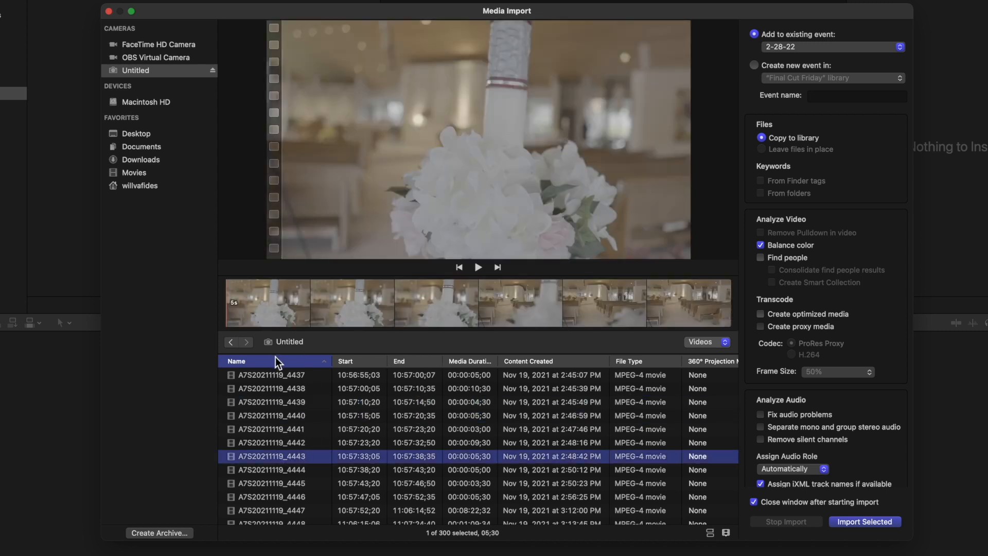
Sort the clip list by Content Created and preview several of the earliest clips, ending on A7S20211119_4438
click(549, 361)
scroll(550, 382, up, 2)
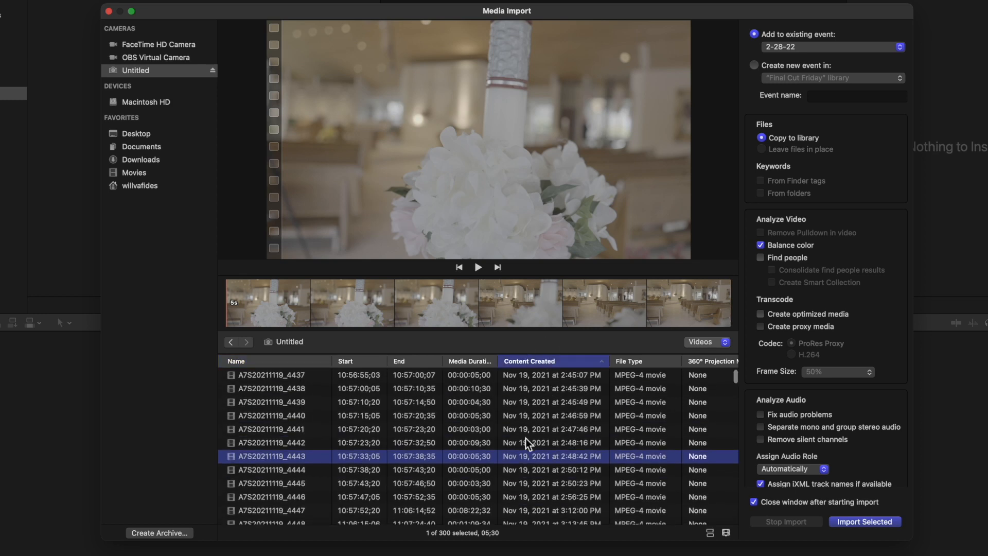
click(558, 406)
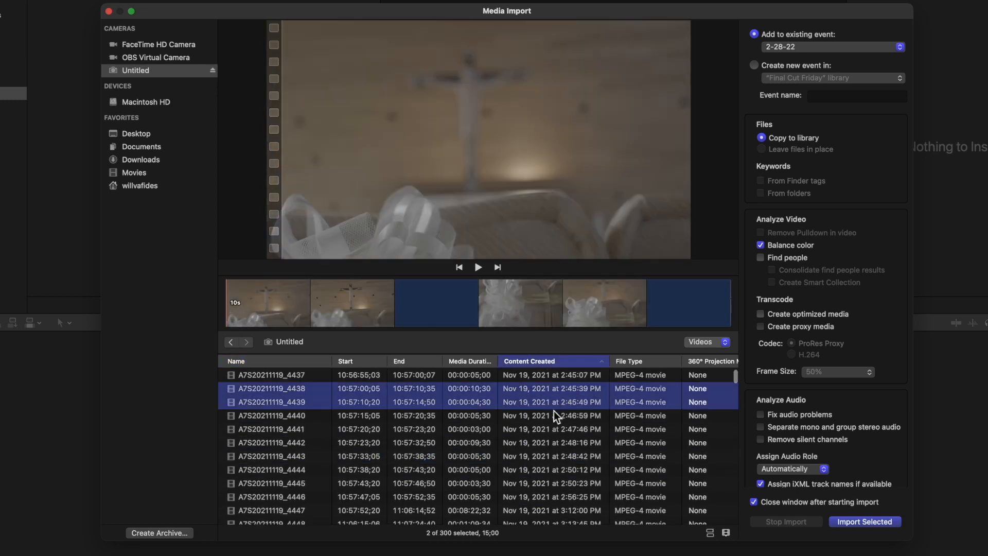
click(543, 428)
click(543, 469)
click(545, 481)
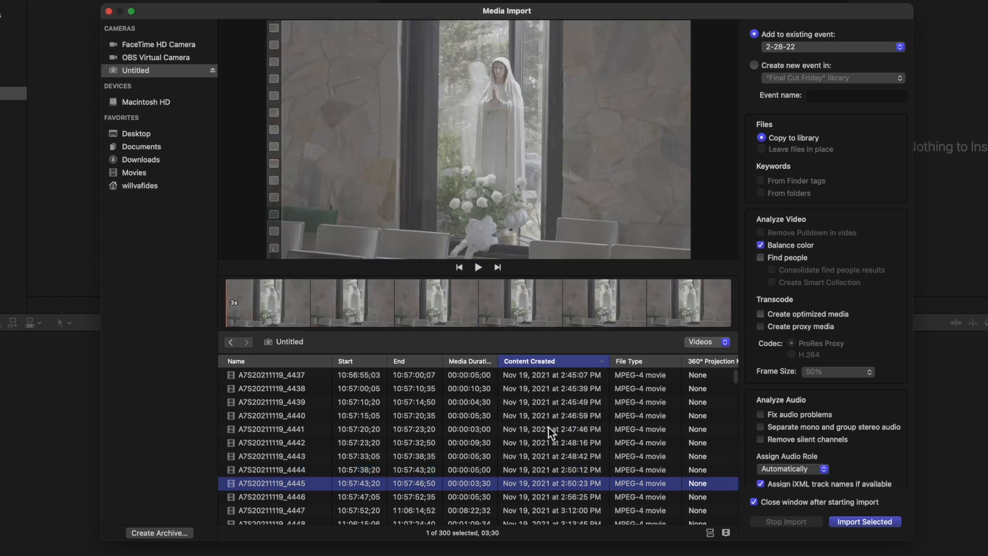
click(548, 404)
click(538, 387)
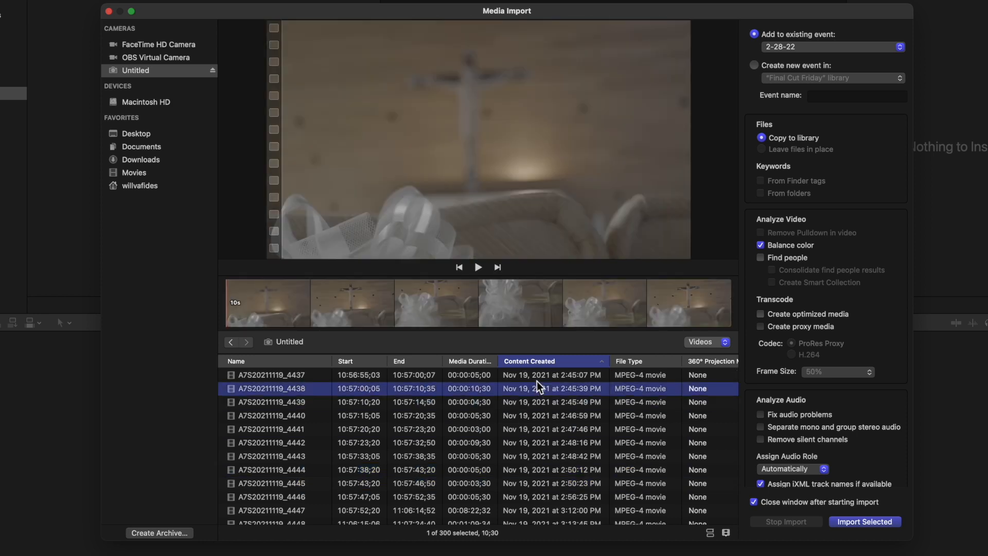
Skim through the filmstrip of clip A7S20211119_4438 and preview clip A7S20211119_4443
click(388, 311)
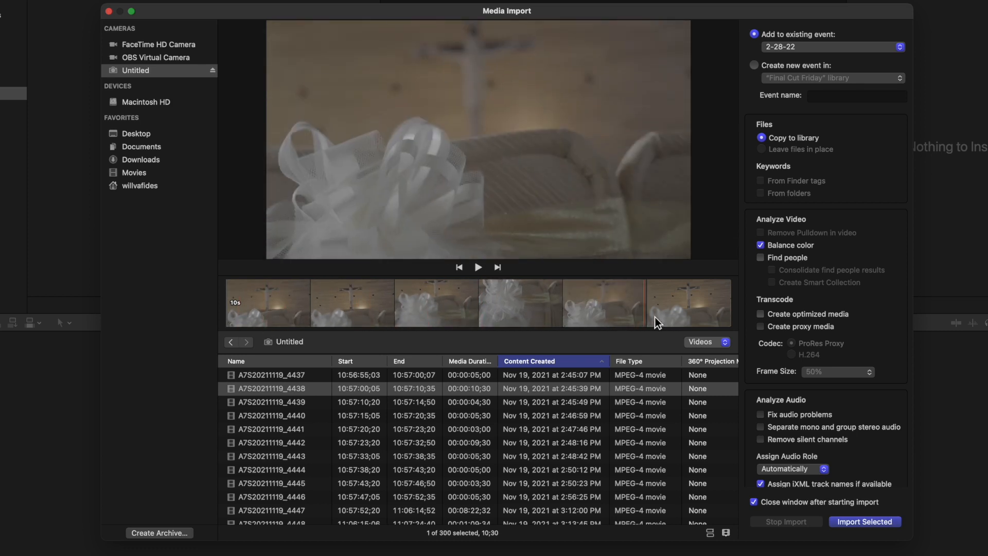
click(284, 315)
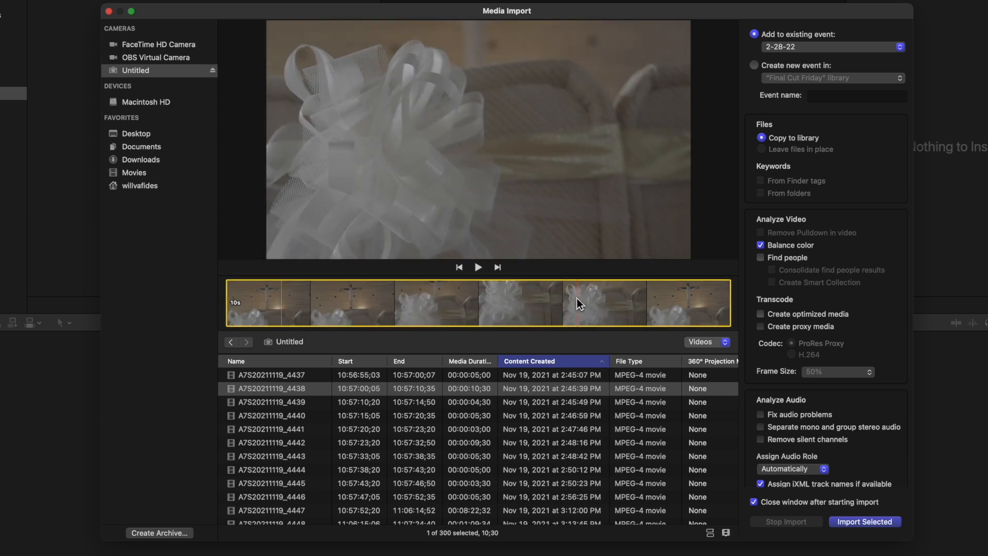
click(272, 455)
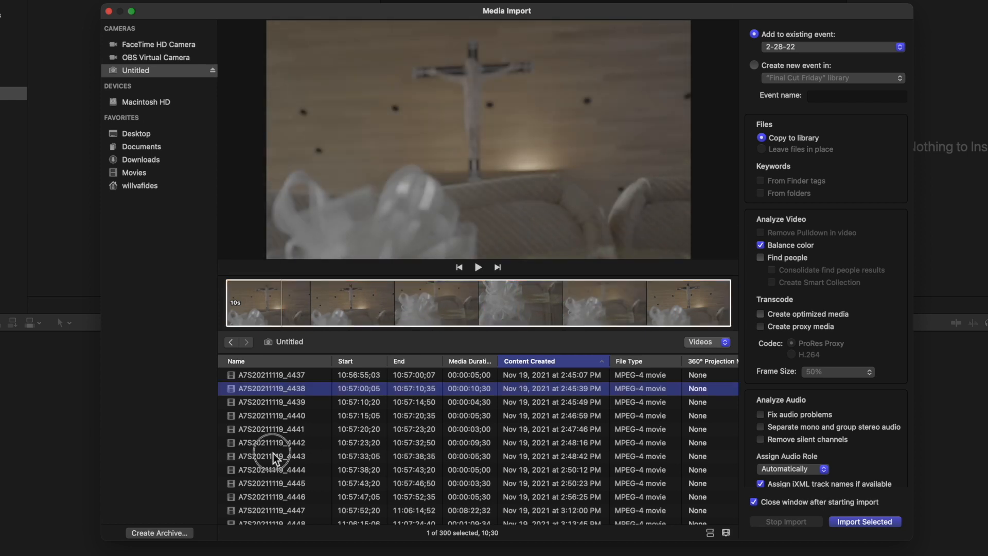
scroll(272, 452, down, 2)
scroll(272, 452, up, 2)
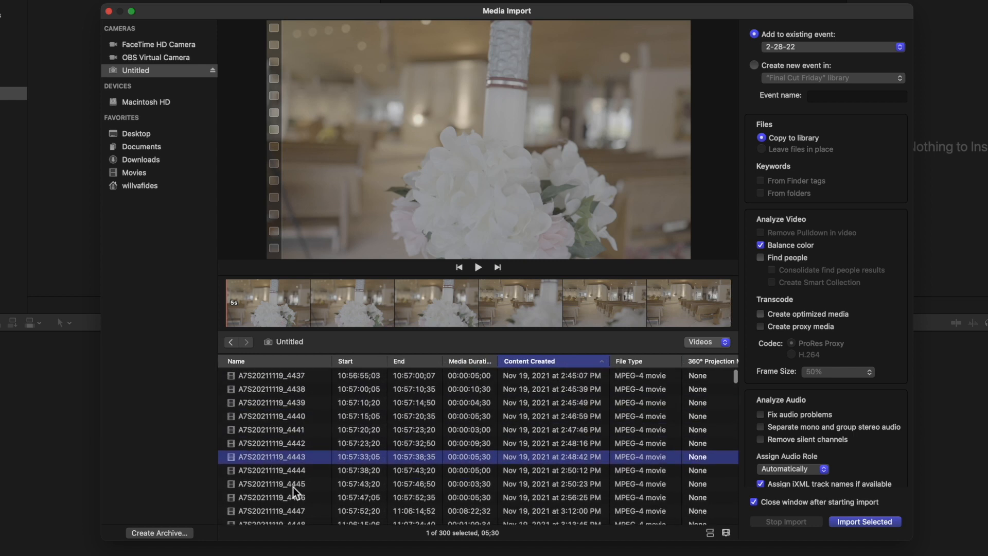
Try selecting the consecutive clips A7S20211119_4437 through A7S20211119_4444, and replace that selection with A7S20211119_4445
click(274, 380)
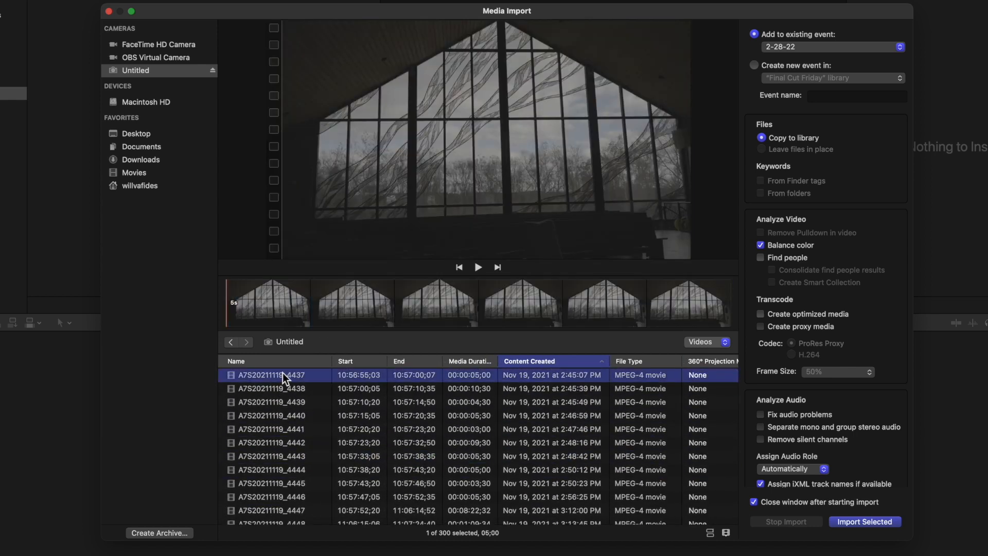
shift+click(274, 470)
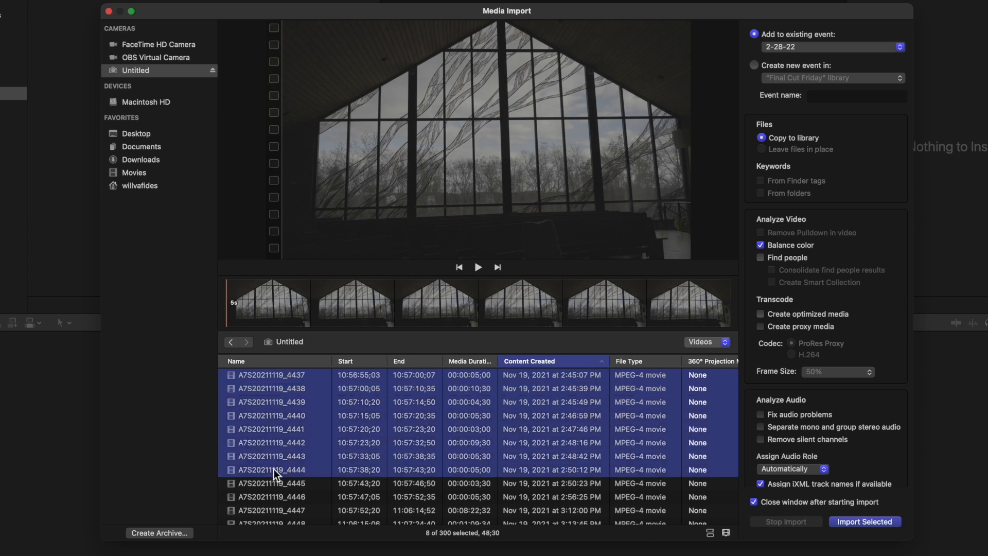
scroll(274, 468, down, 2)
click(483, 467)
Find where the Nov 19, 2021 clips give way to the Feb 26, 2022 clips and compare previews from both shoots
scroll(543, 465, down, 5)
scroll(542, 466, down, 20)
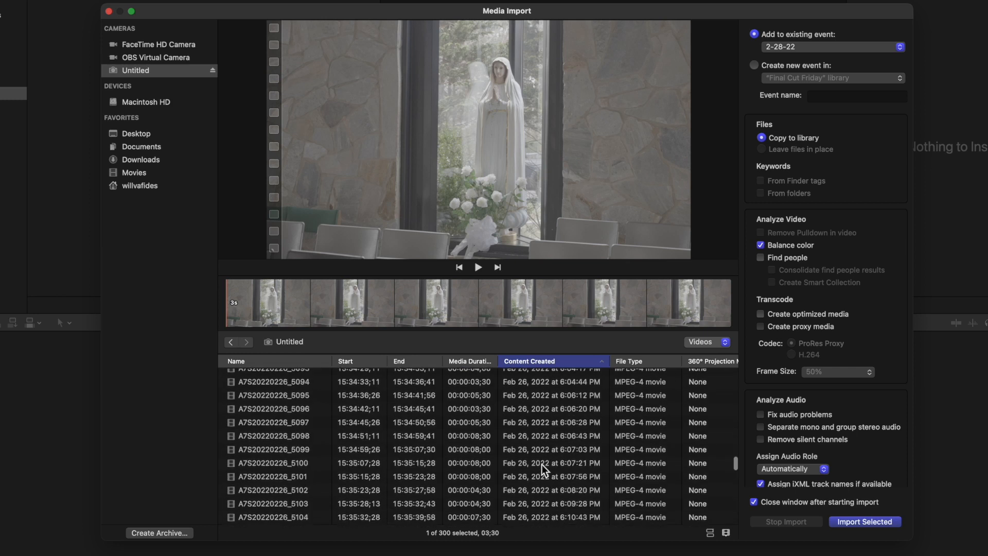
scroll(541, 464, up, 10)
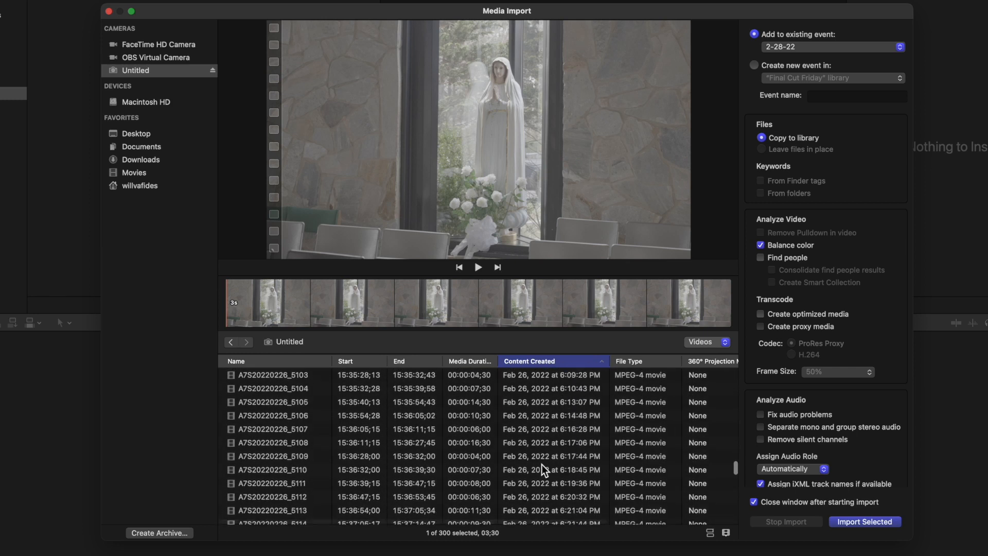
scroll(542, 464, up, 4)
click(542, 464)
click(537, 442)
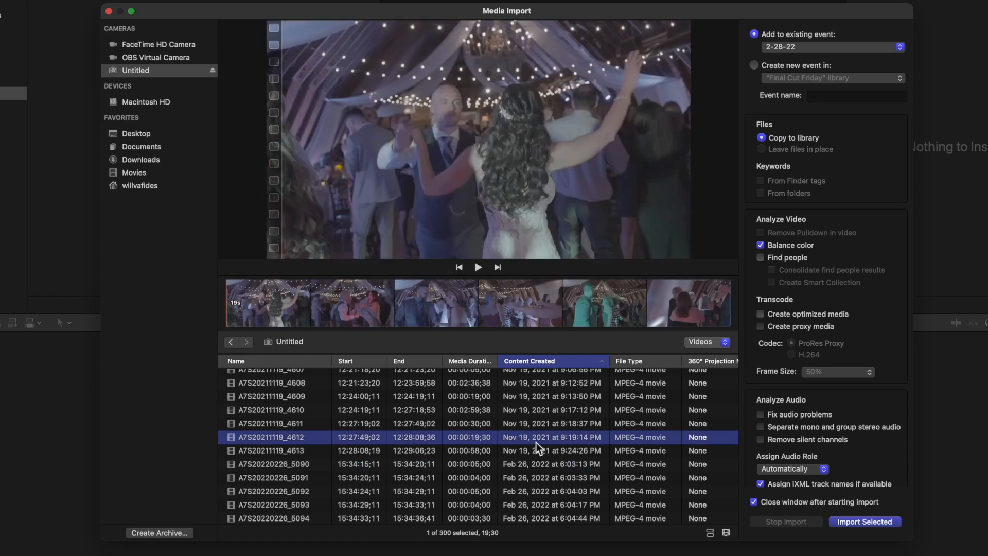
click(540, 482)
click(534, 442)
click(534, 481)
click(529, 436)
click(534, 478)
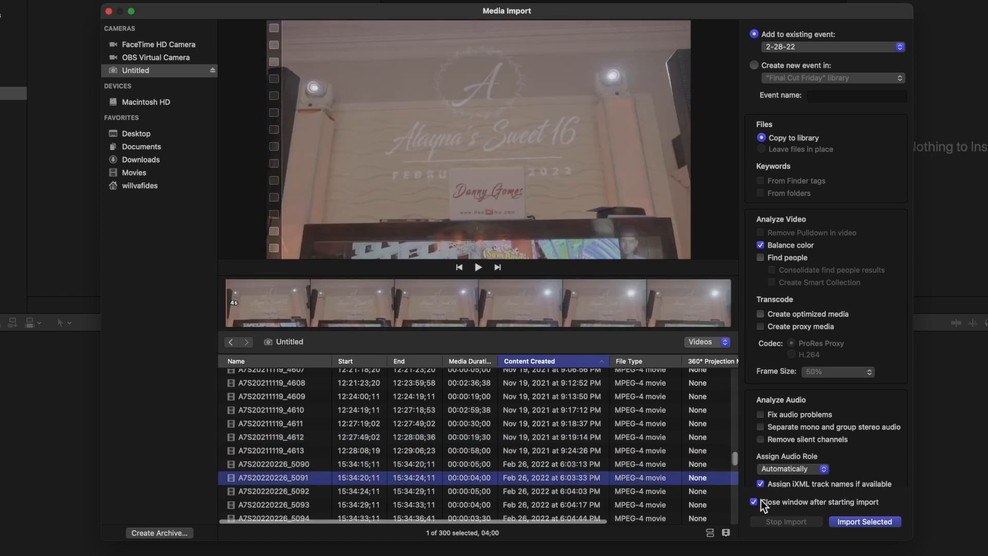
click(468, 420)
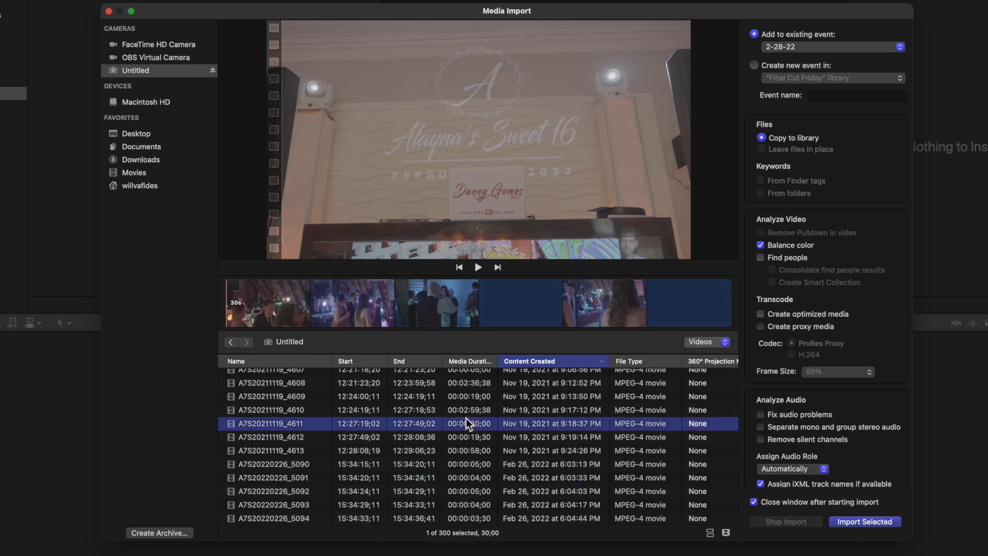
Select the Feb 26, 2022 clips from A7S20220226_5090 through A7S20220226_5103 for import
scroll(424, 432, down, 2)
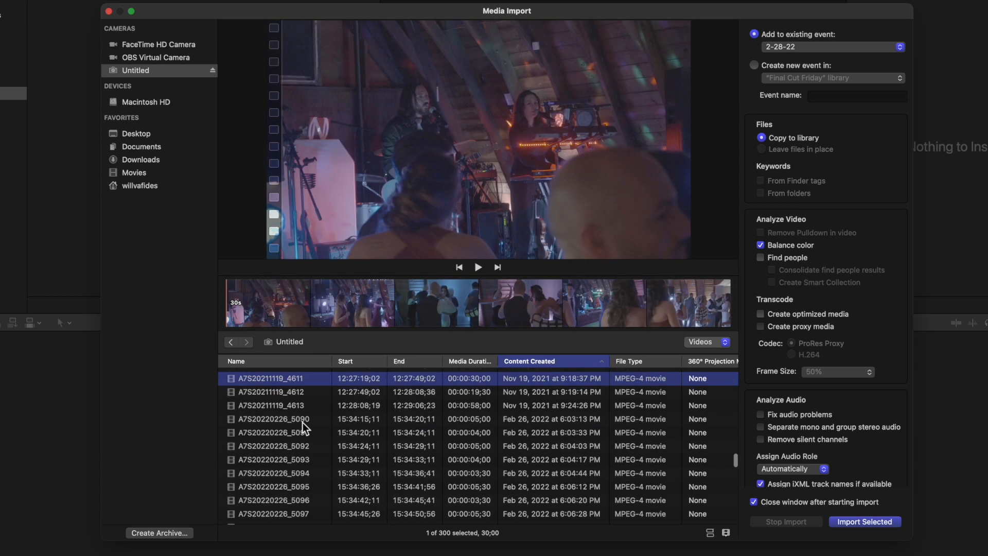
scroll(302, 421, up, 4)
scroll(301, 421, down, 4)
scroll(301, 420, up, 1)
scroll(302, 420, down, 3)
click(519, 396)
scroll(519, 397, down, 5)
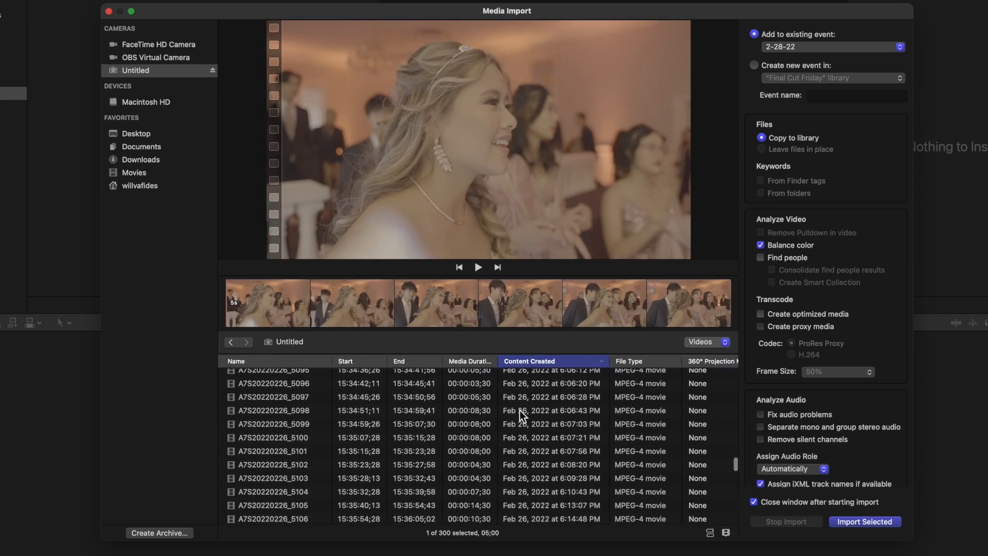
shift+click(535, 479)
scroll(536, 483, up, 4)
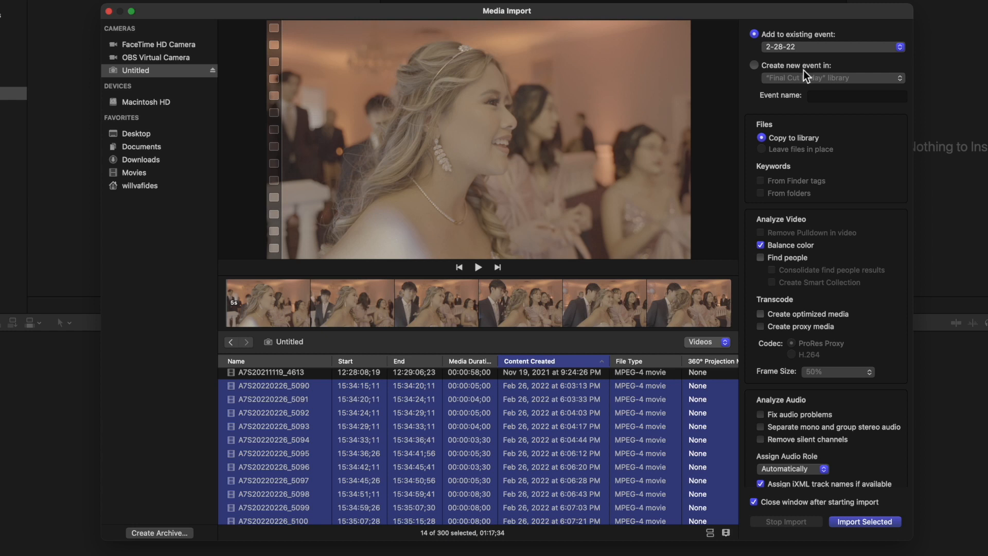
Set the import to create a new event named "Sweet 16" in the "Final Cut Friday" library
click(797, 57)
click(798, 50)
click(799, 51)
click(755, 65)
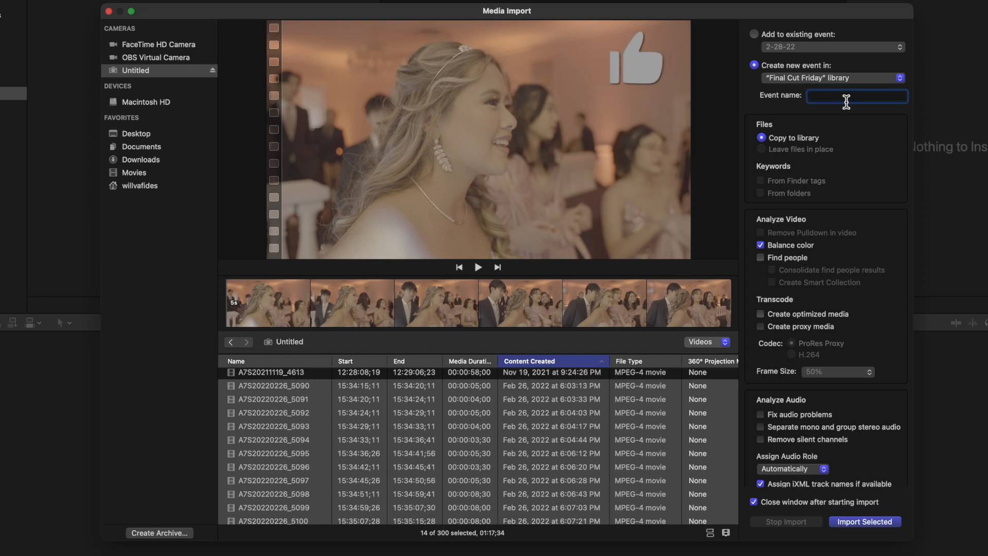
text(Sweet 16)
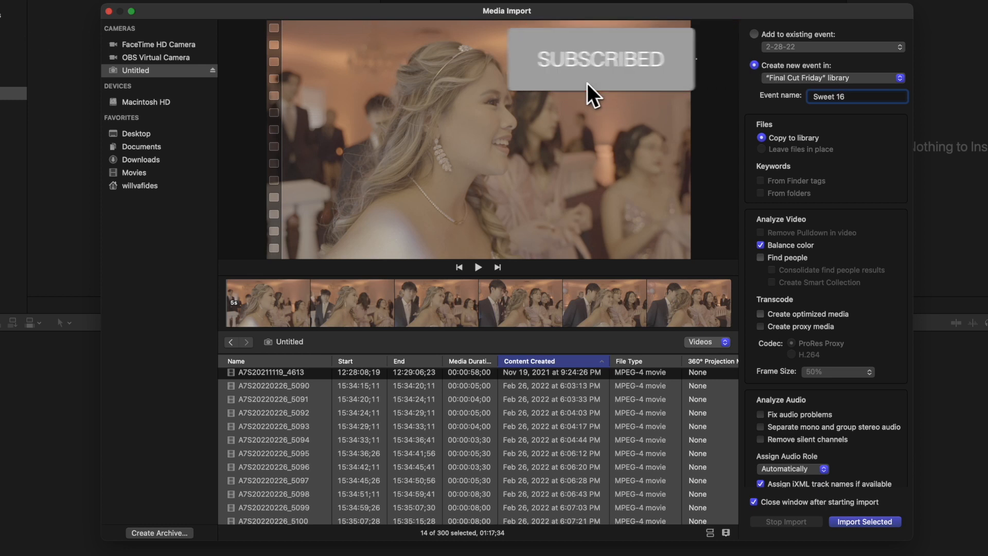
click(816, 78)
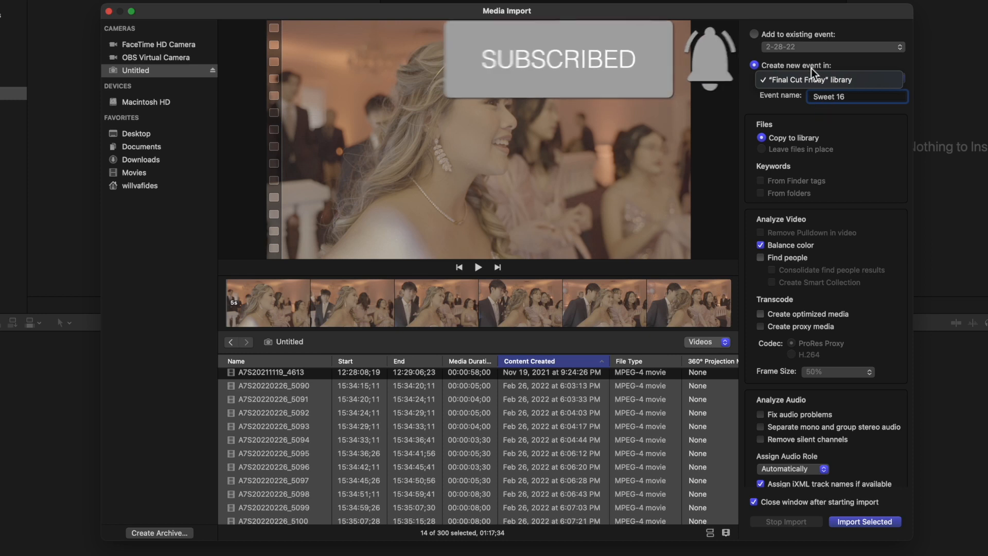
click(844, 81)
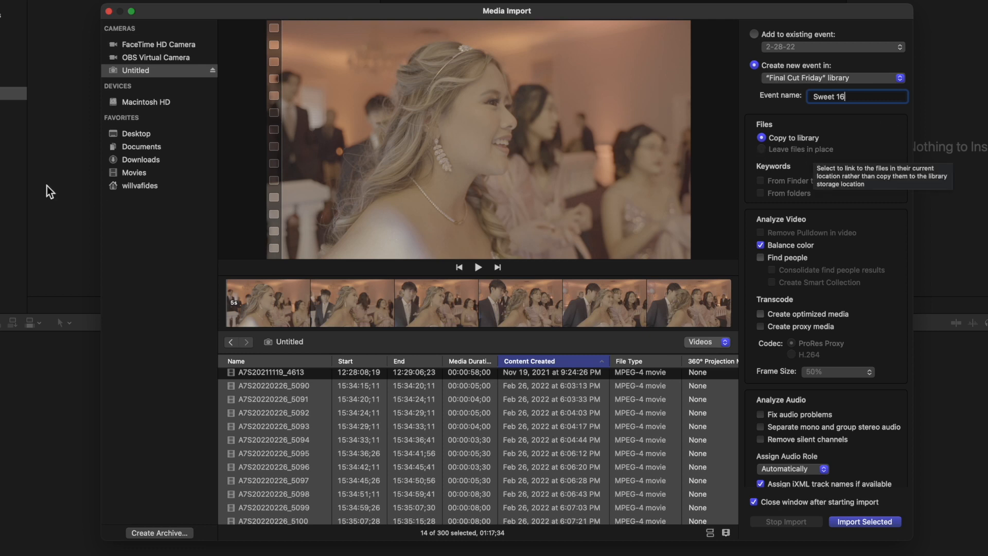
Select apple.png in the Downloads folder and try Leave files in place, restoring Copy to library
click(126, 171)
click(135, 160)
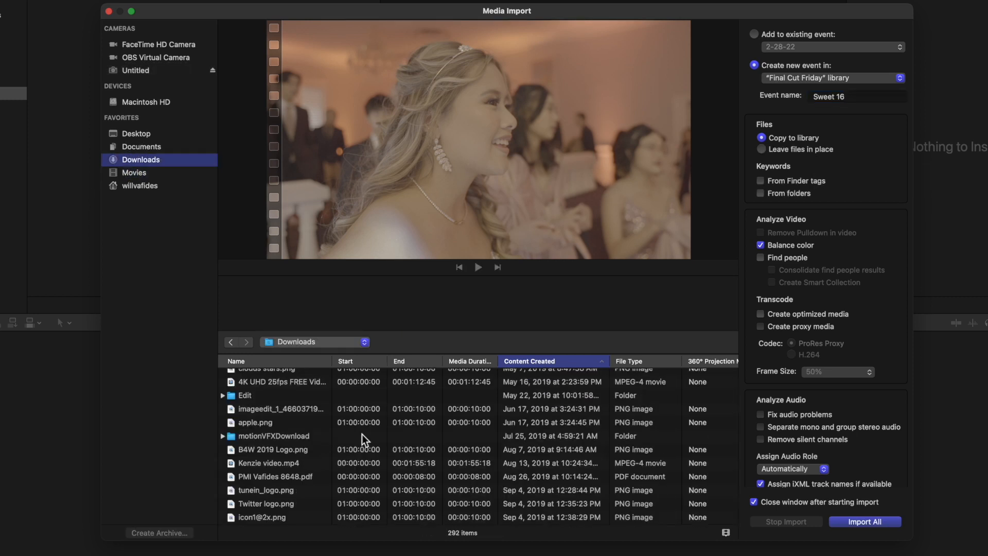
click(272, 423)
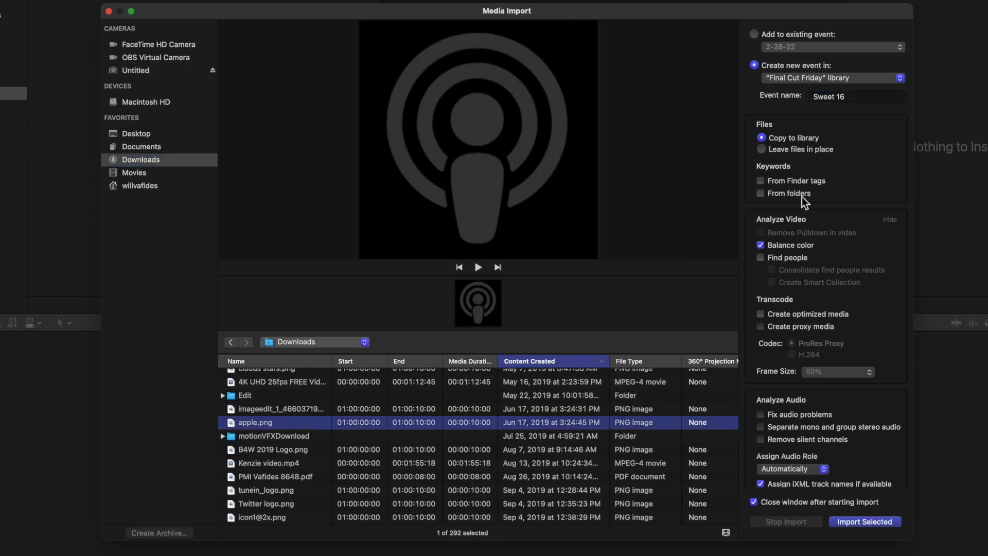
click(762, 150)
click(783, 151)
click(762, 138)
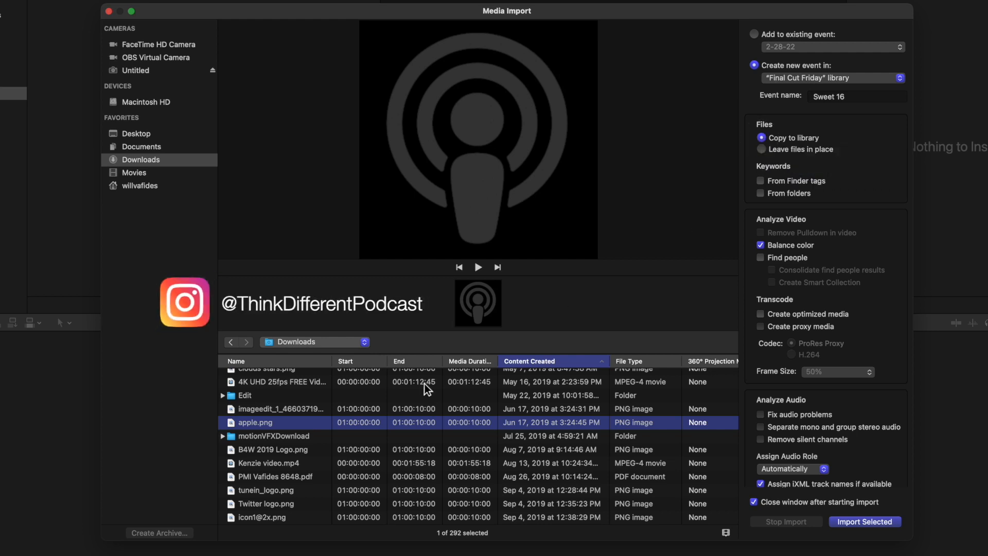
Compare the camera card with Downloads, reselect apple.png, and try the From folders keywords option before disabling it
click(137, 70)
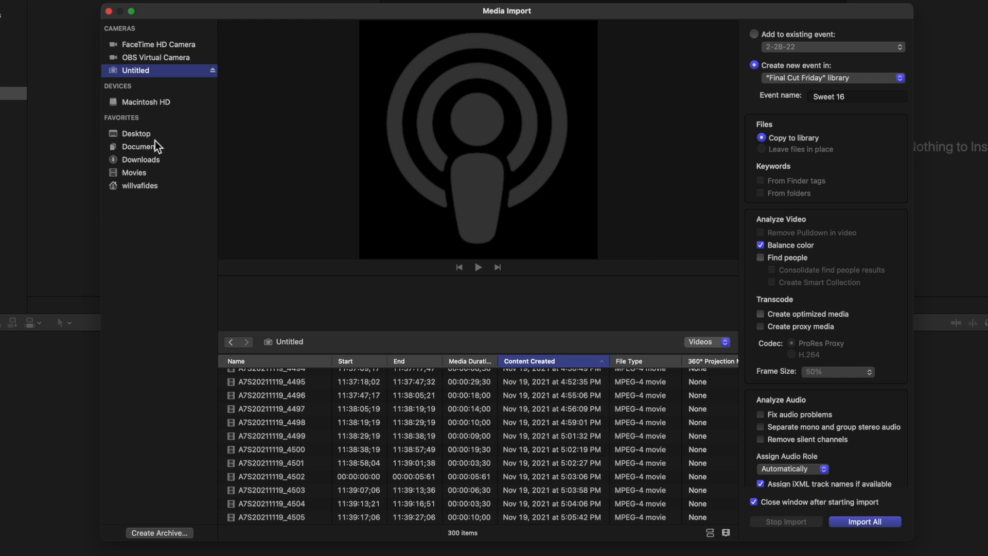
click(141, 160)
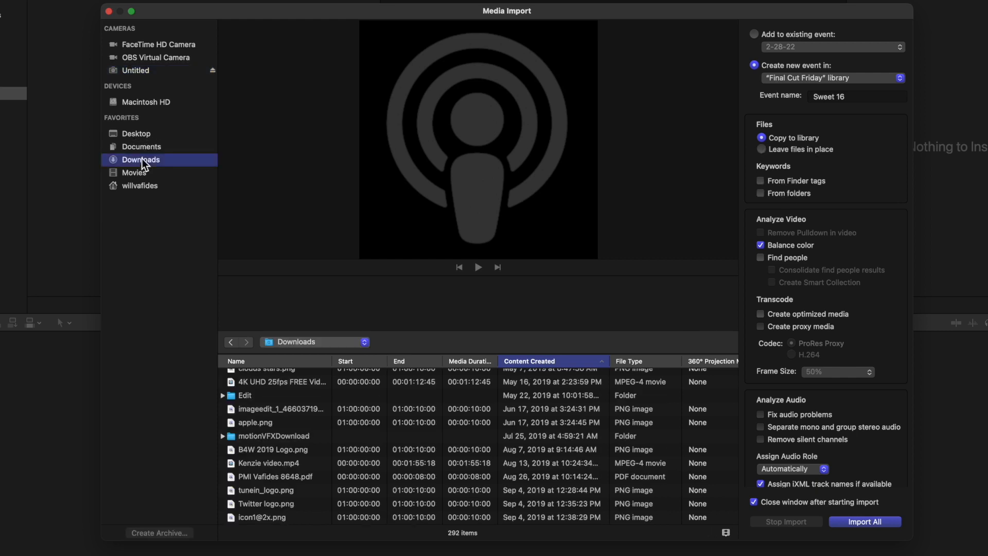
click(264, 422)
click(788, 181)
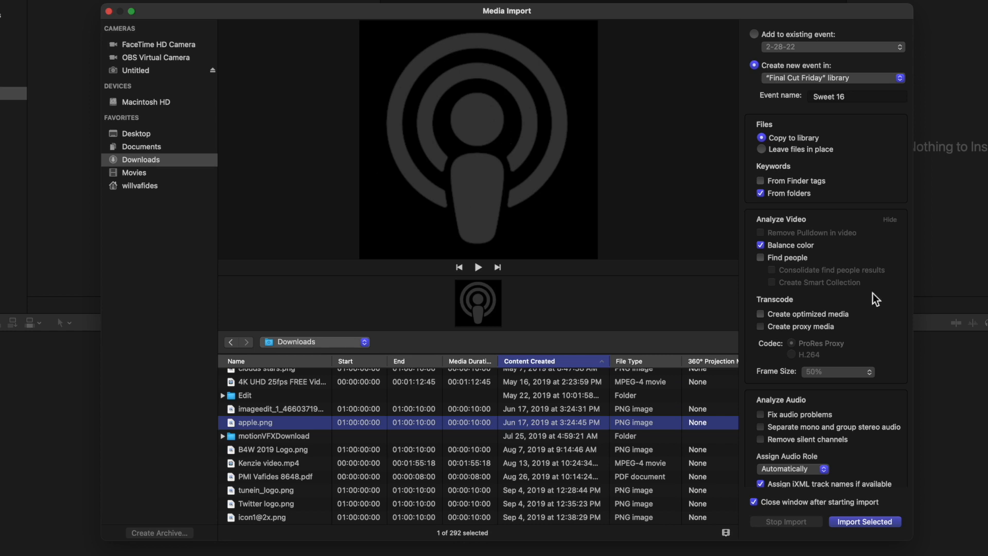
click(760, 193)
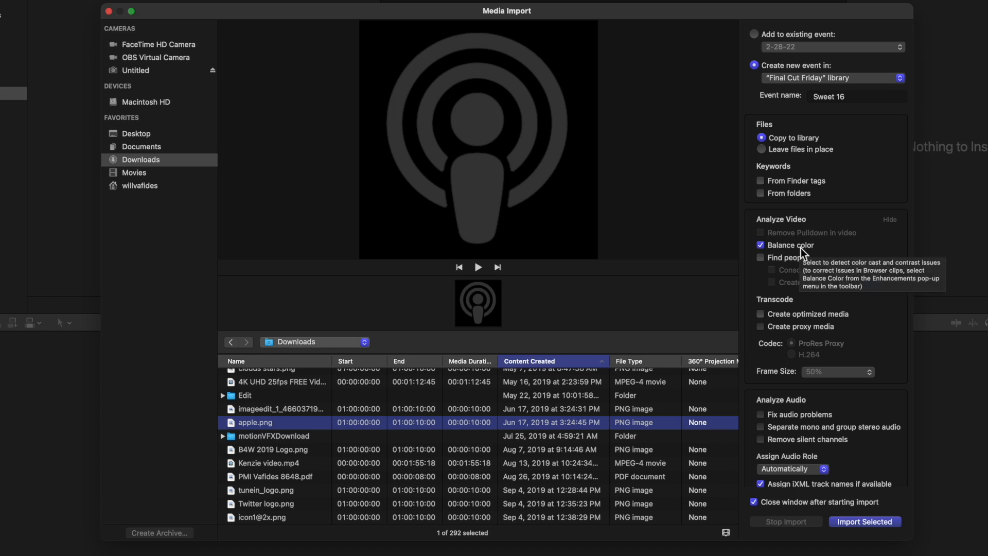
Enable Find people analysis with Create Smart Collection for the imported video
click(763, 257)
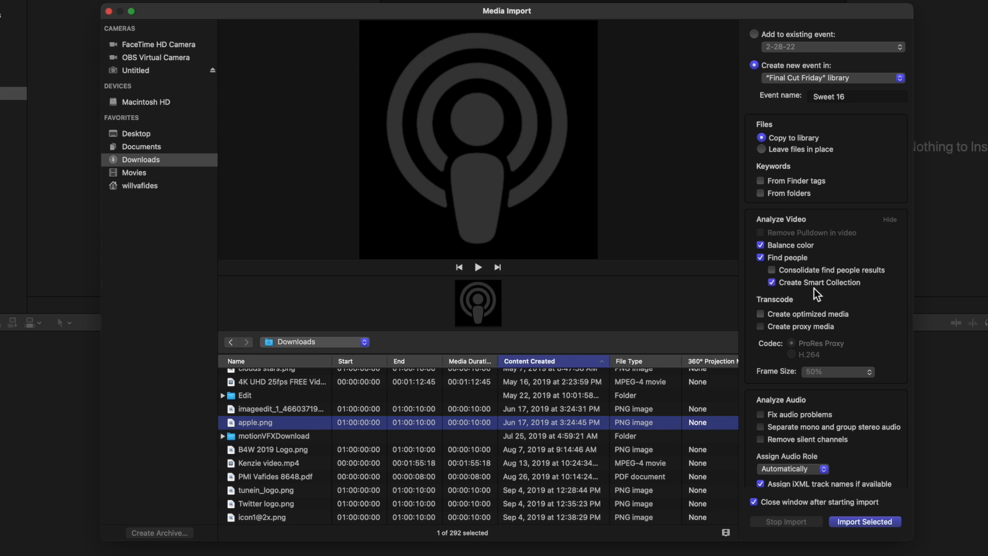
scroll(554, 399, up, 4)
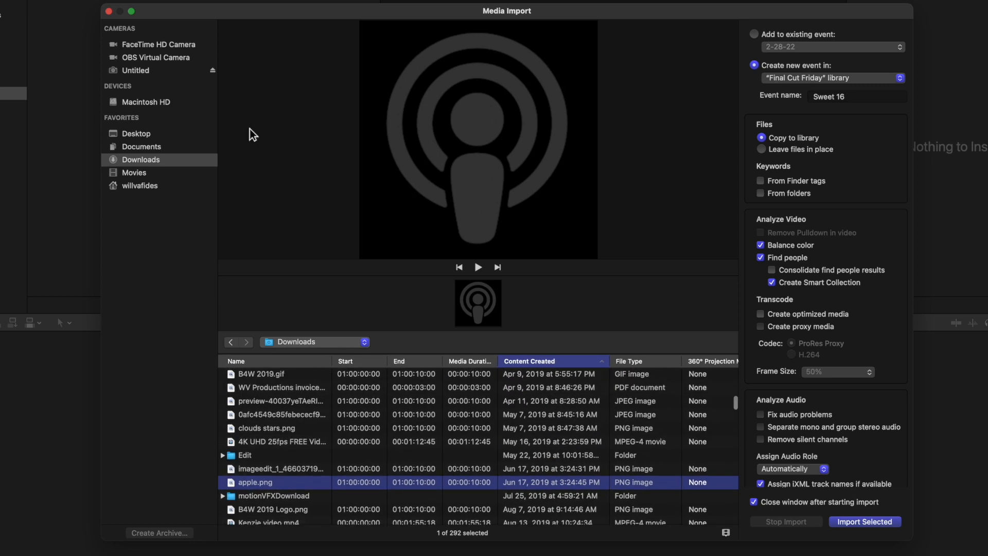
Select the clips A7S20220226_5090 through A7S20220226_5101 on the Untitled camera card
click(150, 70)
scroll(341, 476, down, 20)
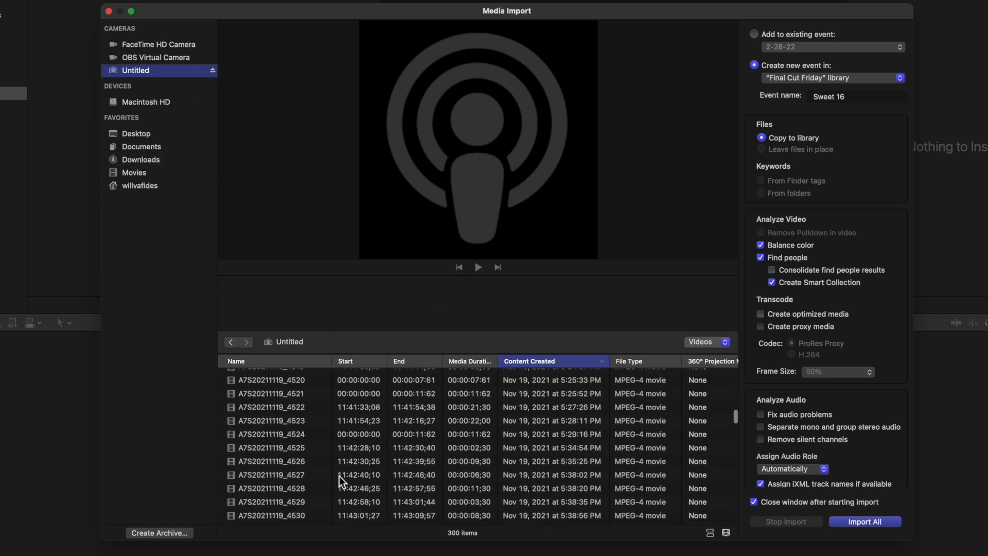
scroll(338, 476, down, 20)
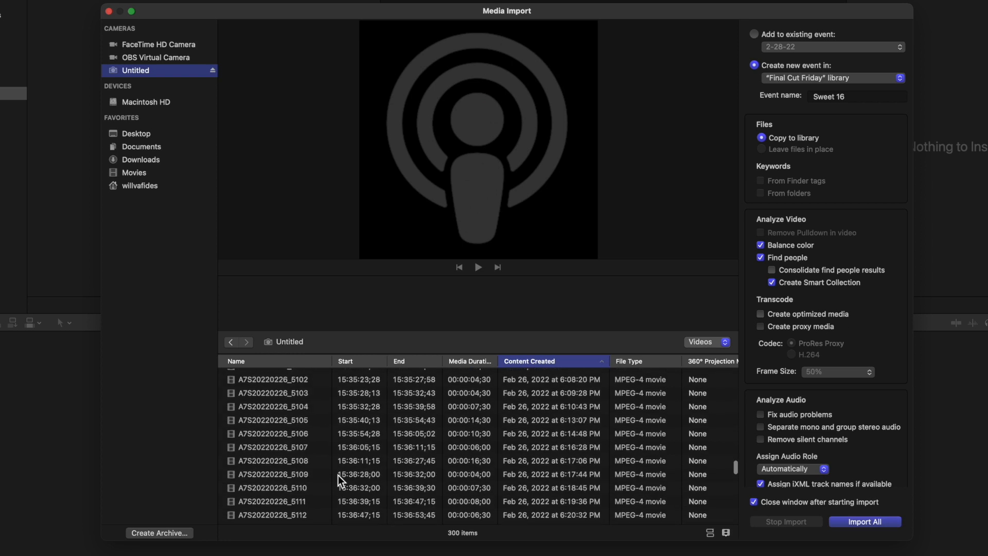
scroll(338, 474, up, 5)
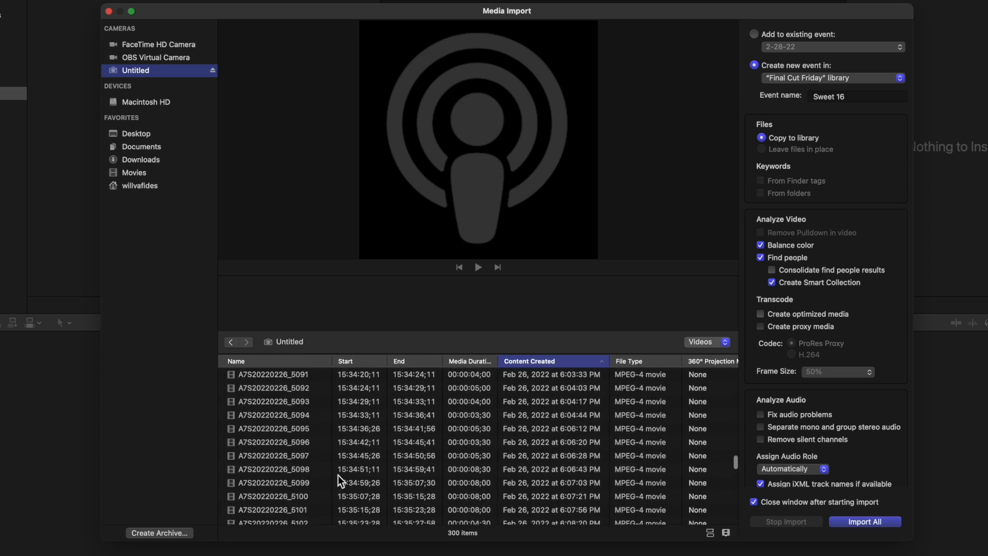
click(427, 446)
scroll(427, 446, down, 4)
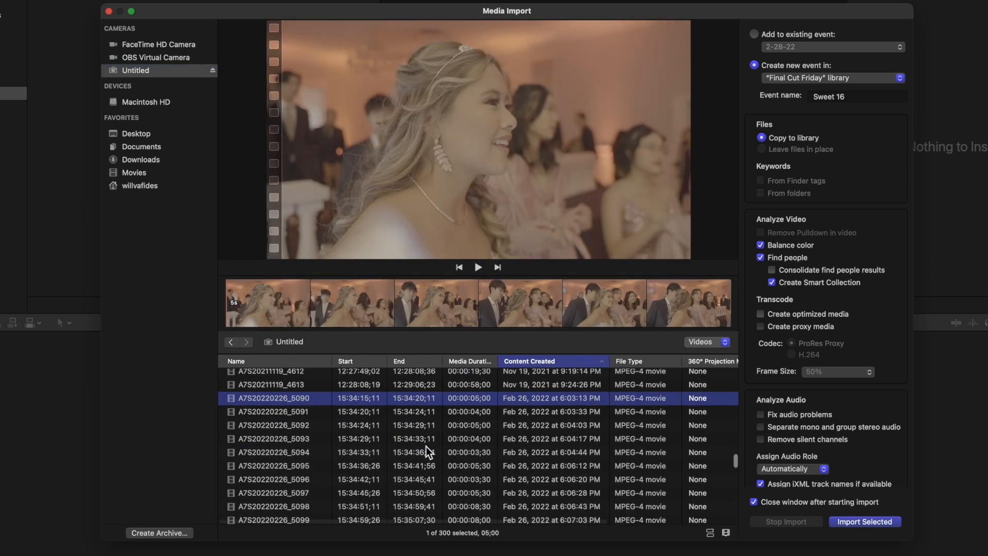
shift+click(429, 474)
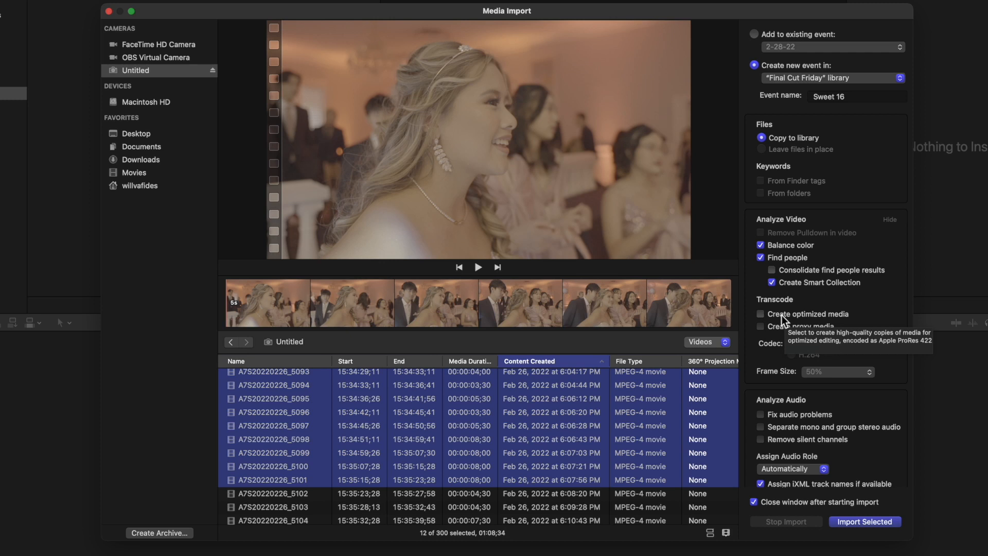
Enable transcoding to optimized media and to proxy media with the H.264 codec at 50% frame size
click(780, 314)
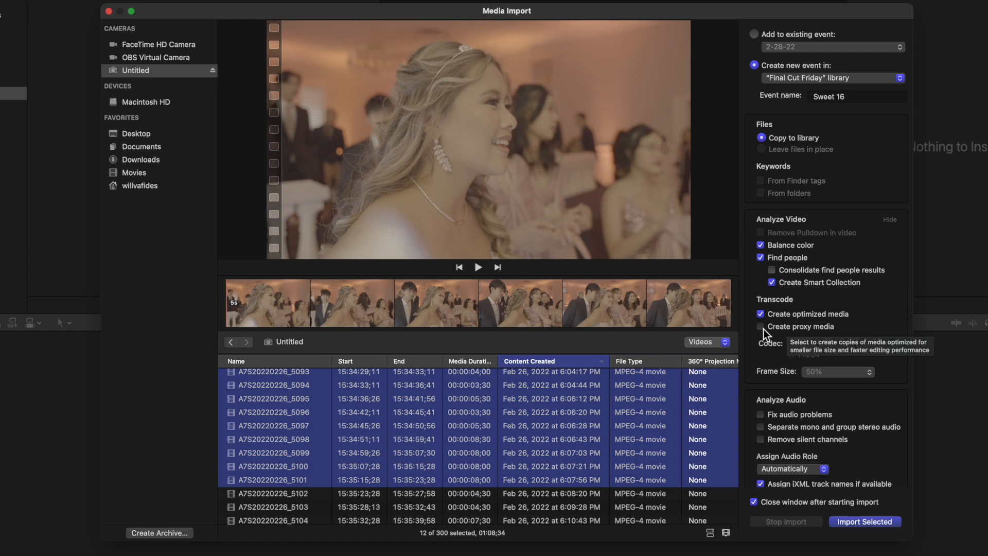
click(786, 327)
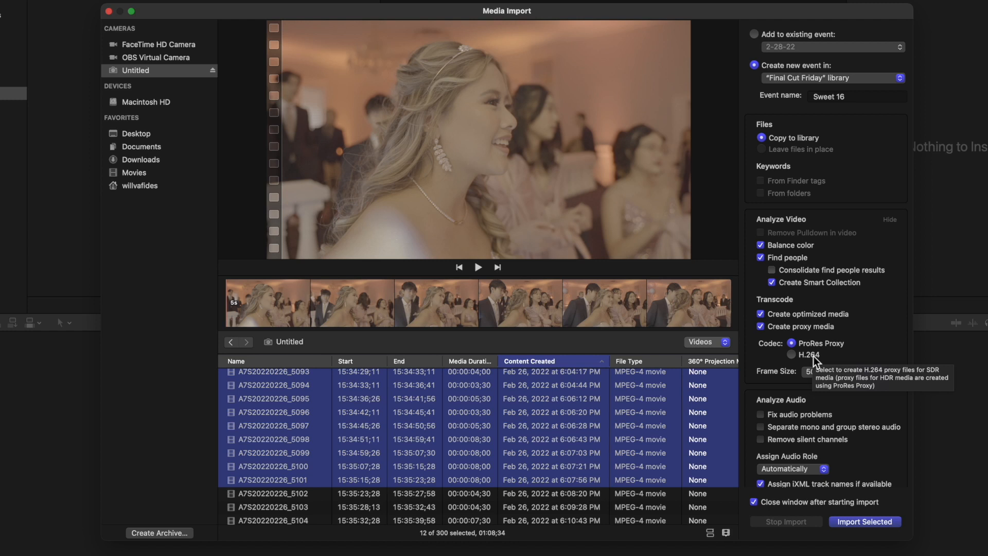
click(812, 355)
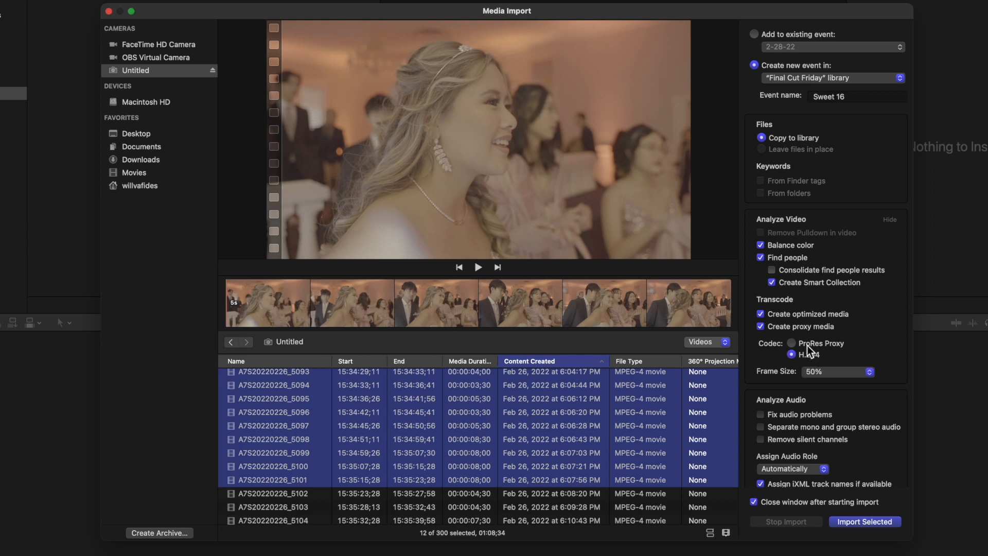
click(818, 370)
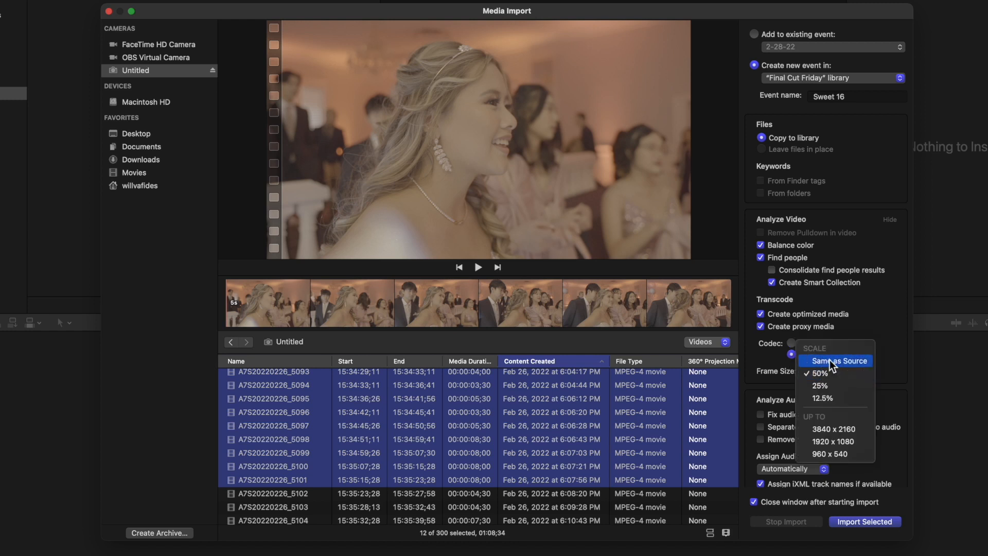
click(848, 322)
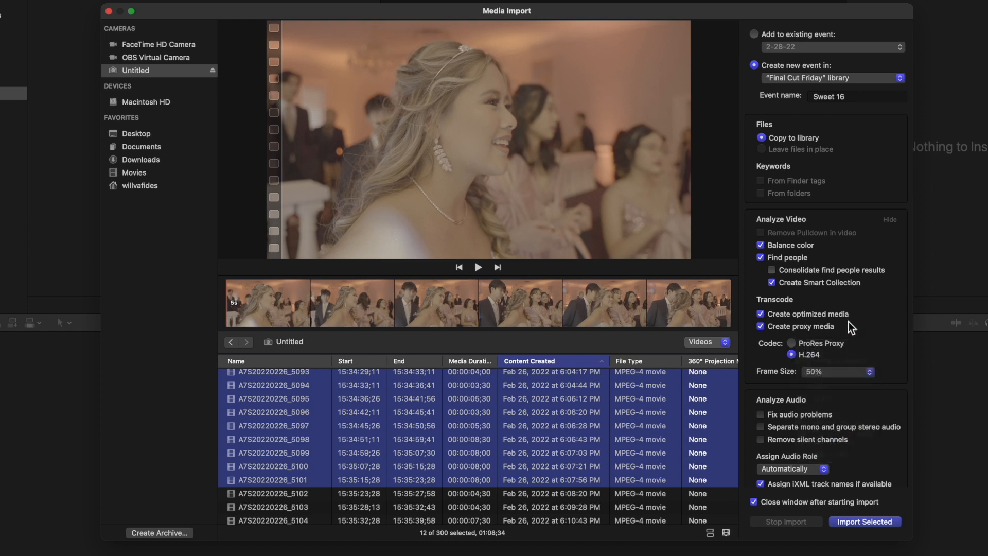
click(823, 371)
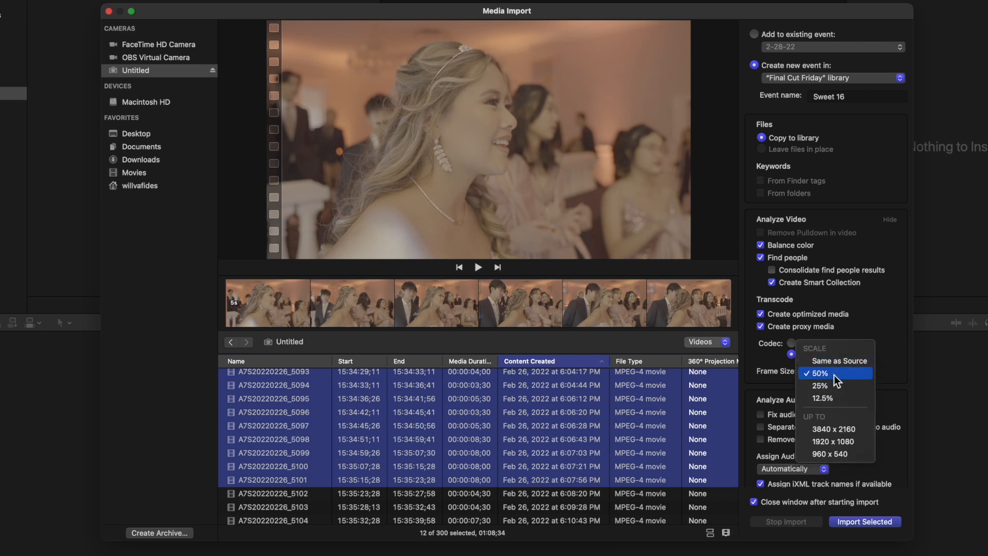
click(853, 329)
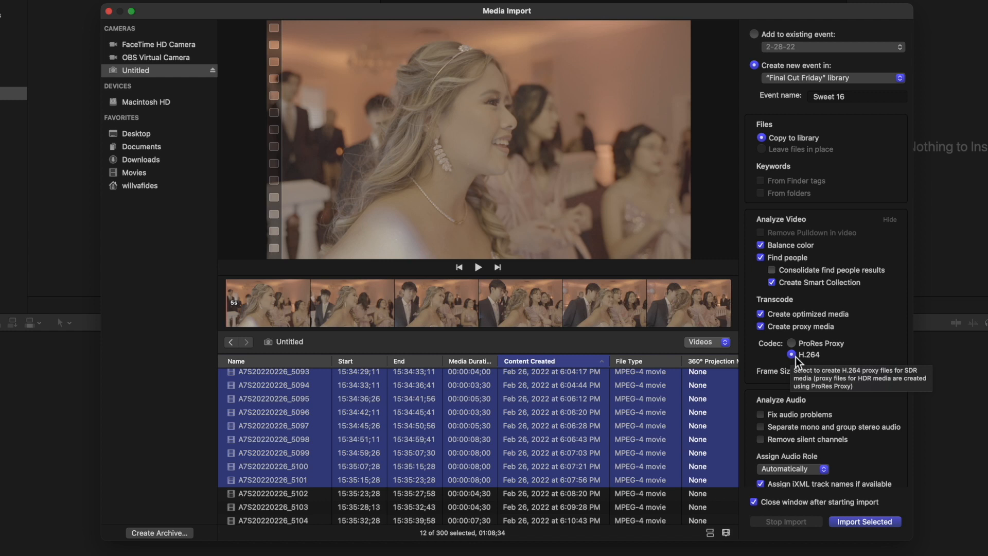
click(834, 373)
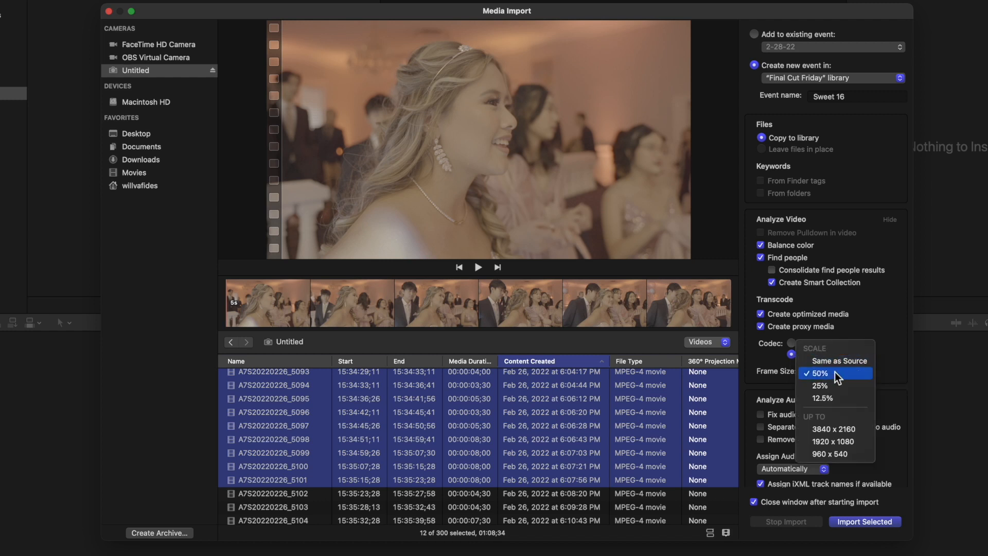
click(860, 332)
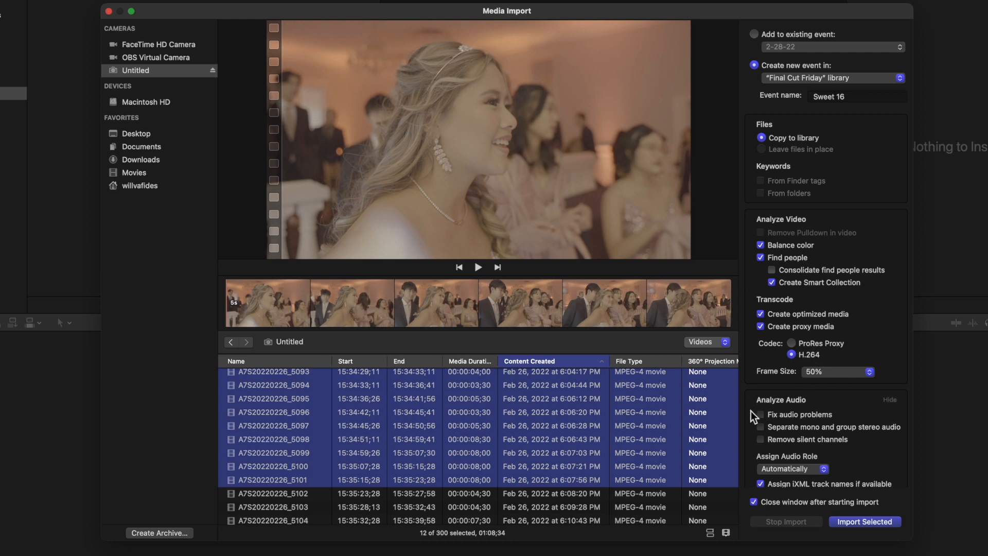
Enable Fix audio problems, Separate mono and group stereo audio, and Remove silent channels in the audio analysis settings
click(793, 417)
click(761, 438)
scroll(802, 440, down, 1)
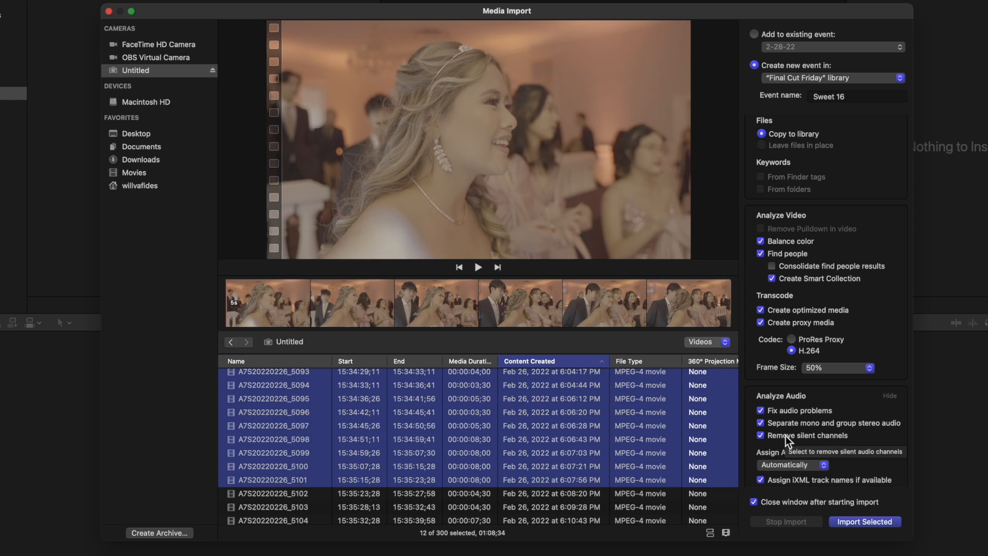
scroll(785, 435, down, 1)
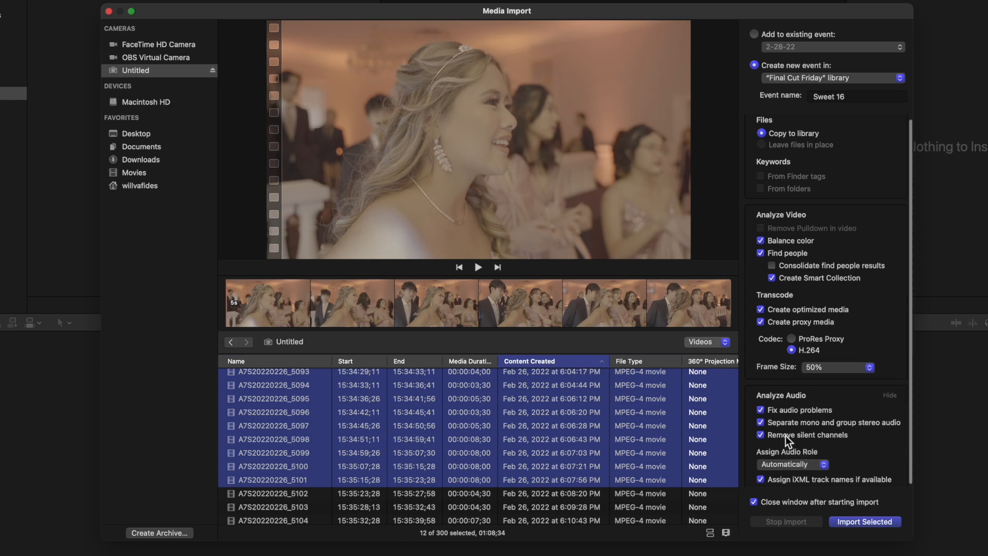
Review the available audio role assignments, leaving the role set to Automatically
click(808, 463)
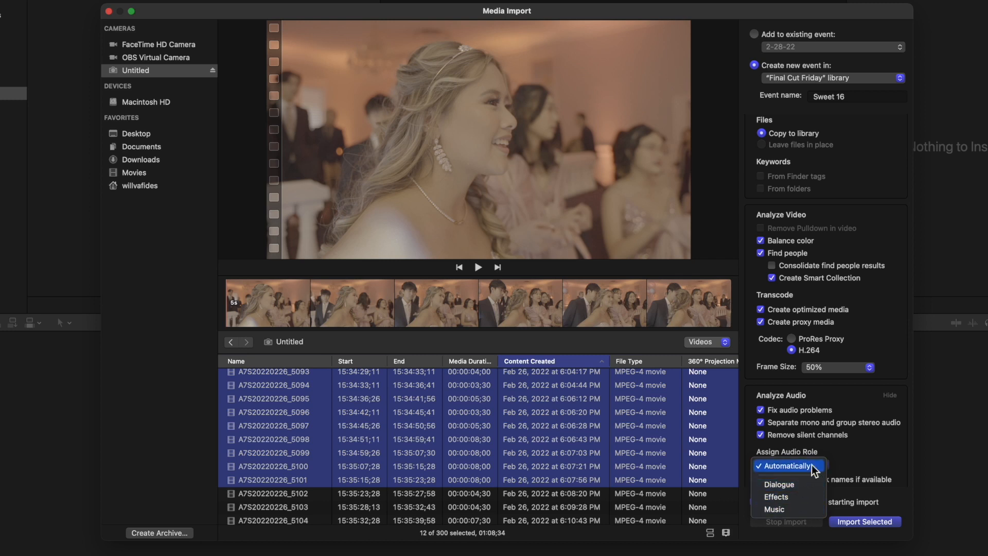
click(806, 465)
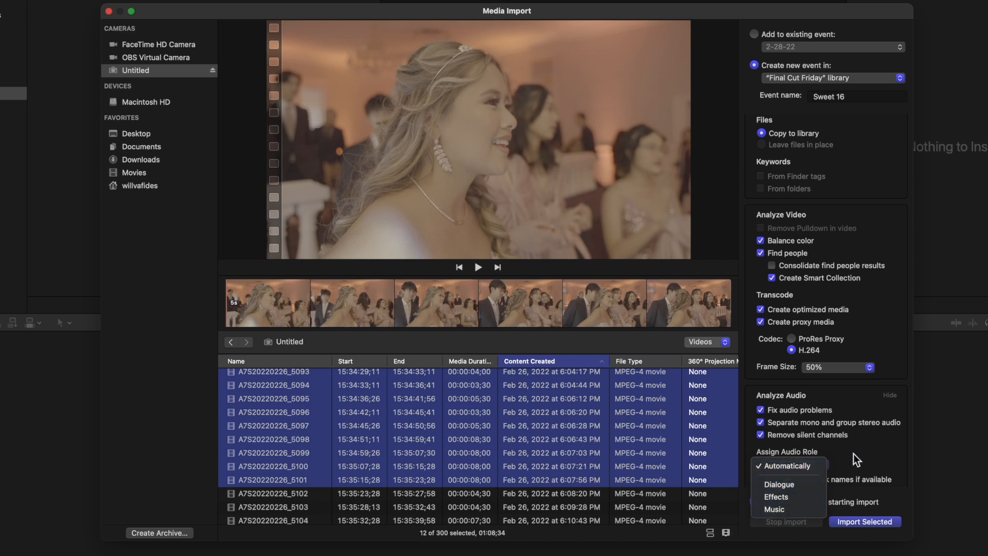
scroll(859, 451, down, 1)
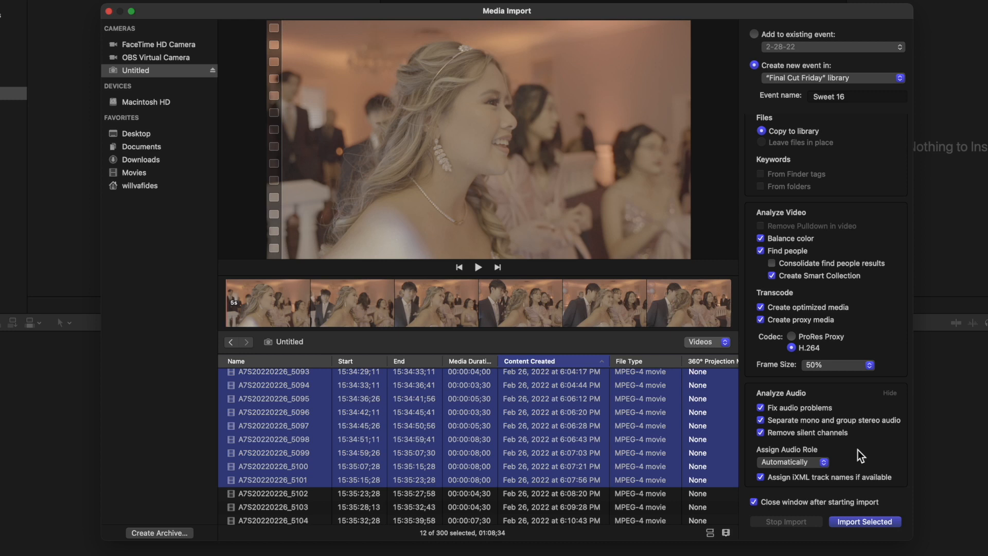
click(818, 462)
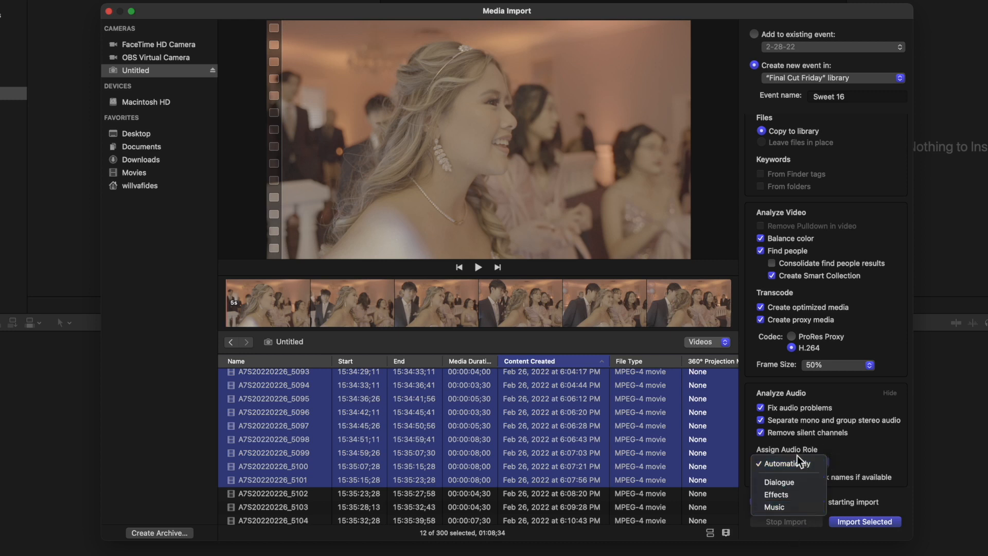
click(848, 450)
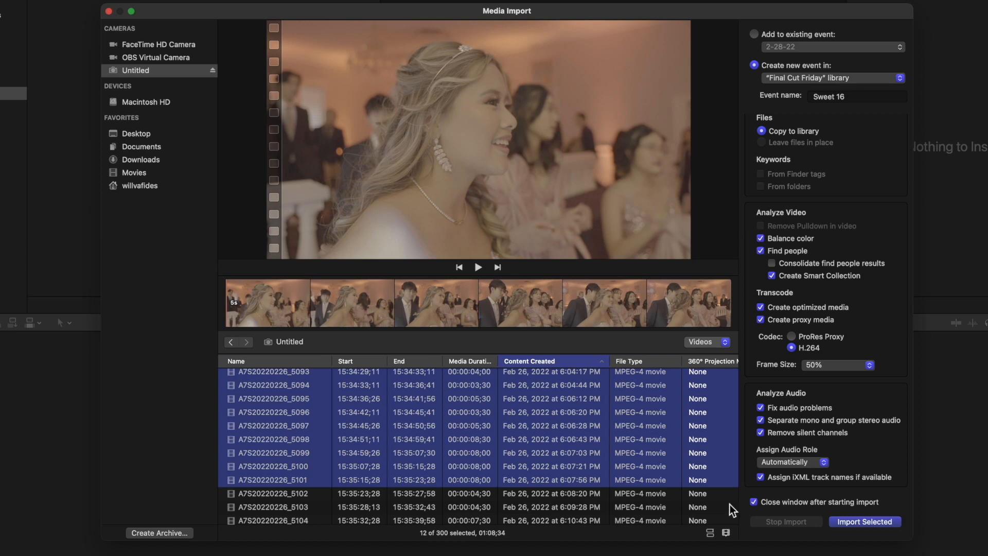
scroll(438, 442, down, 2)
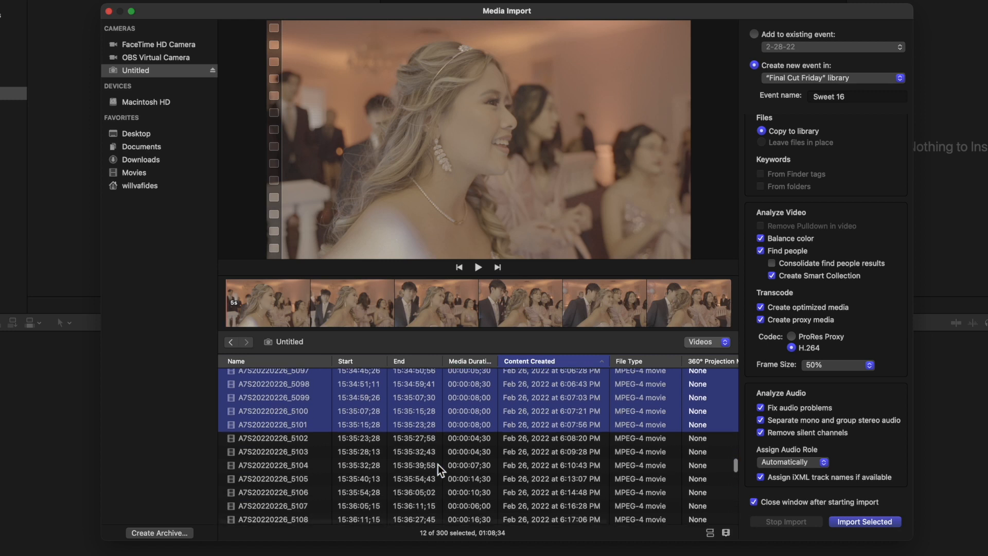
Keep the import window set to close after starting, and import the selected clips into the new Sweet 16 event
click(753, 501)
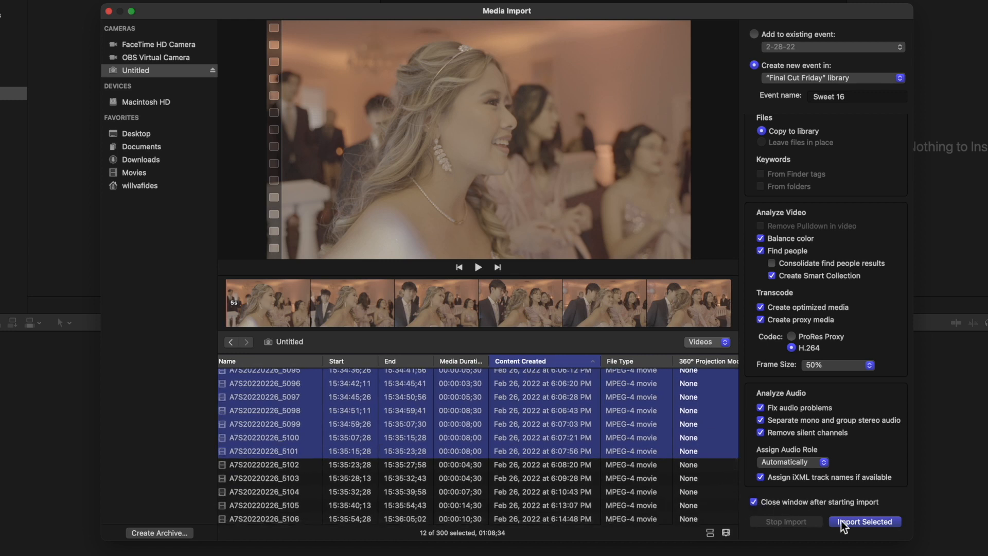
click(872, 525)
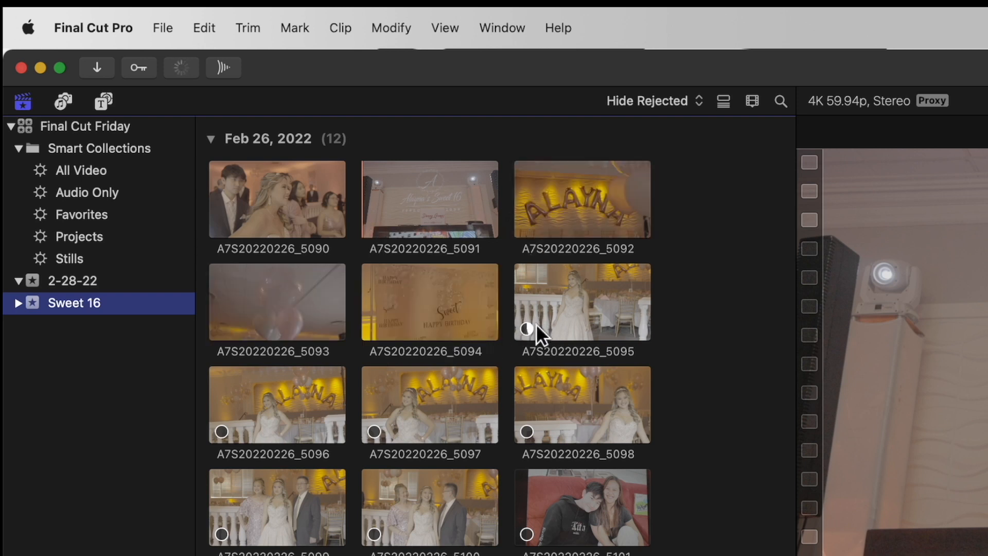
Check the import, transcoding and analysis progress in Background Tasks, expanding the Transcoding and Analysis list, and close it
click(194, 76)
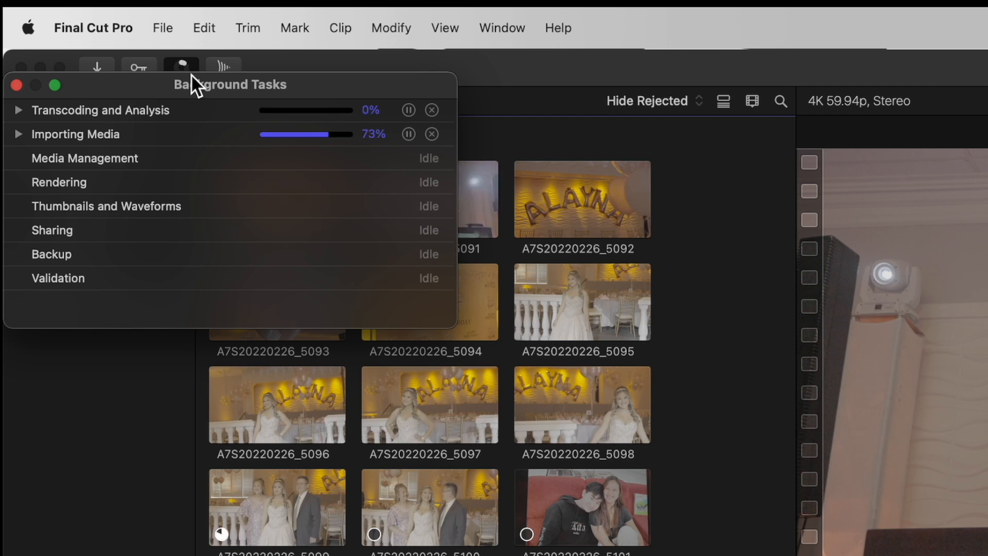
click(17, 135)
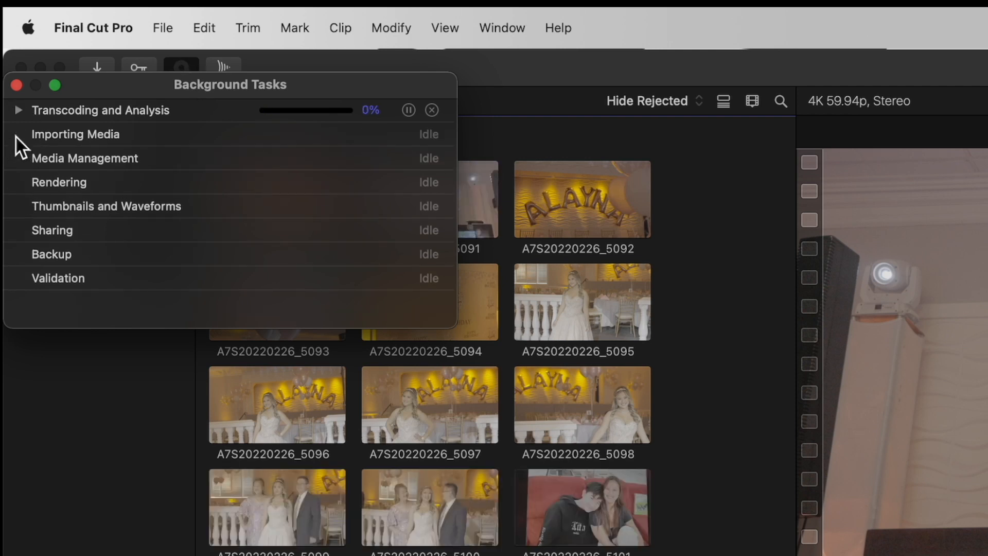
click(18, 110)
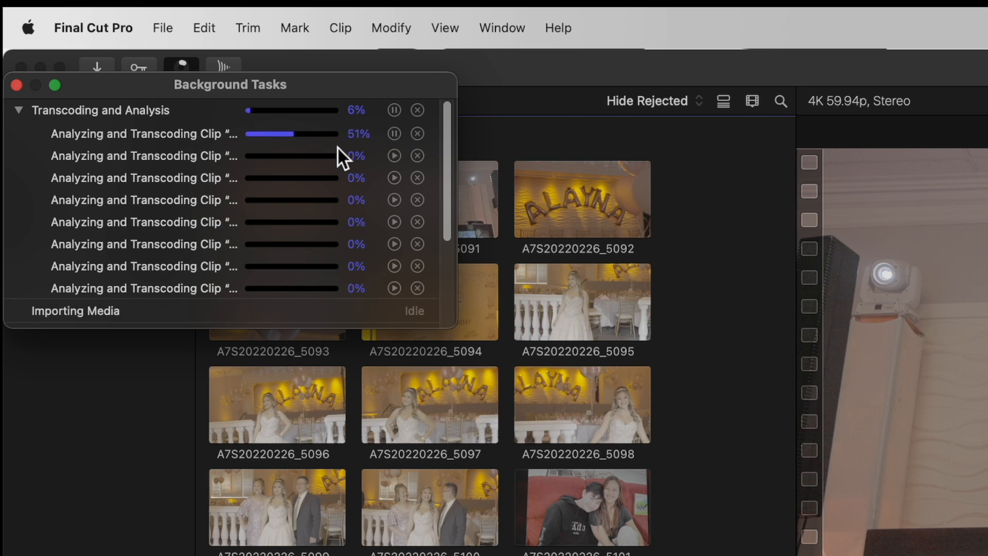
click(551, 429)
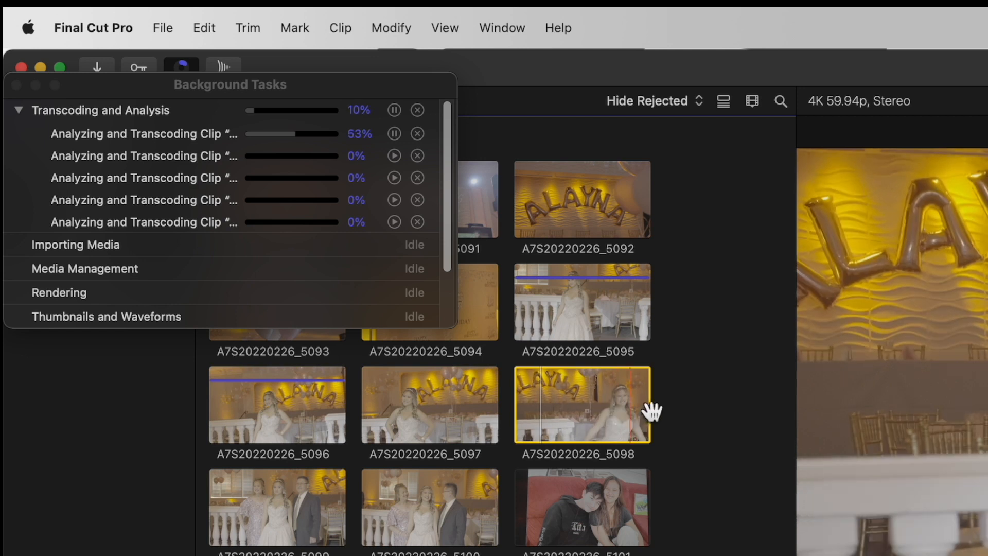
click(19, 85)
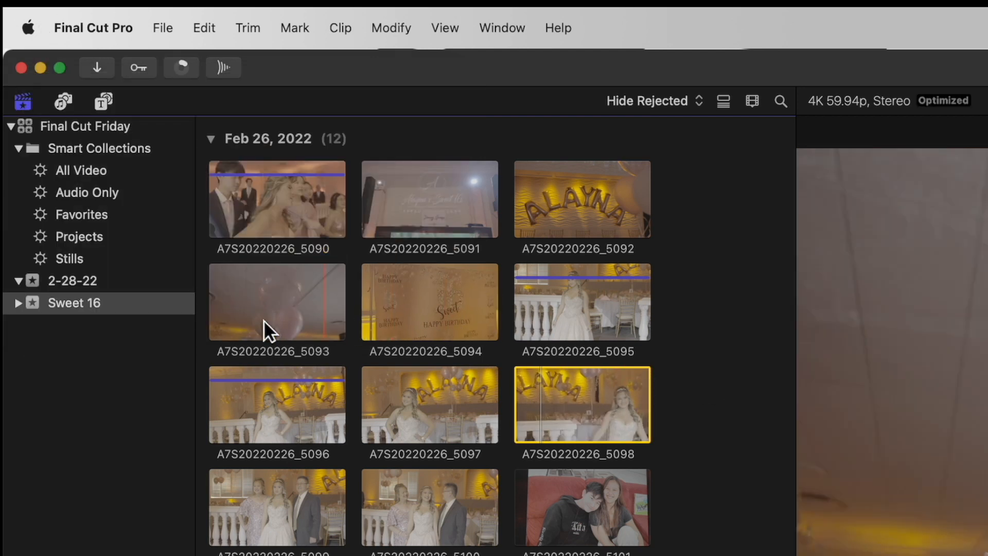
Expand the Sweet 16 event's People folder and view its One Person, Medium Shot, Two Persons and Wide Shot collections
click(19, 305)
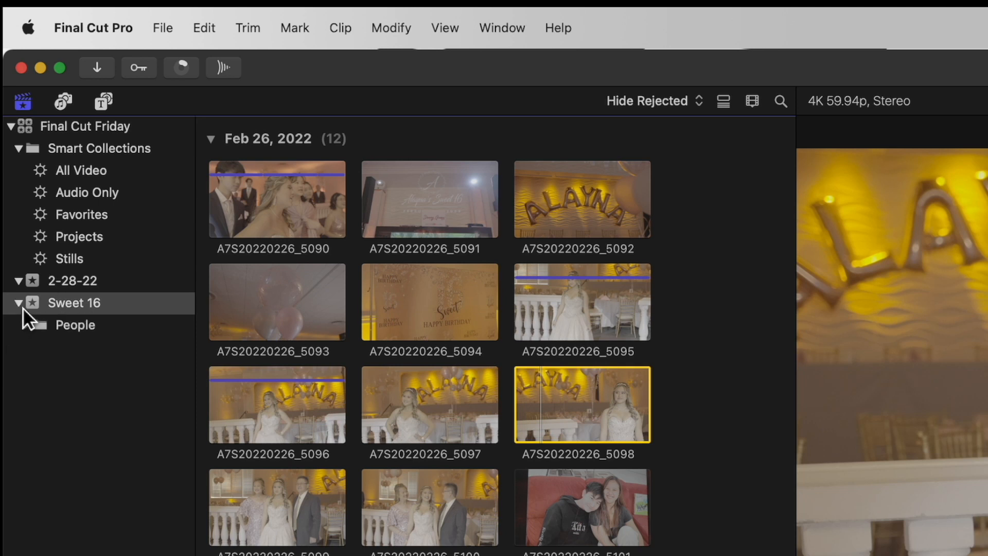
click(26, 326)
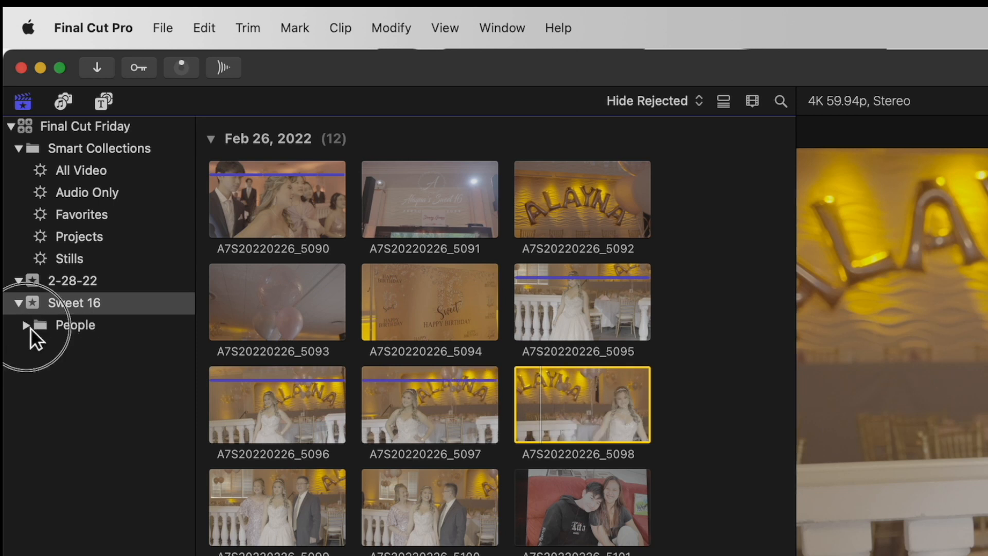
click(100, 393)
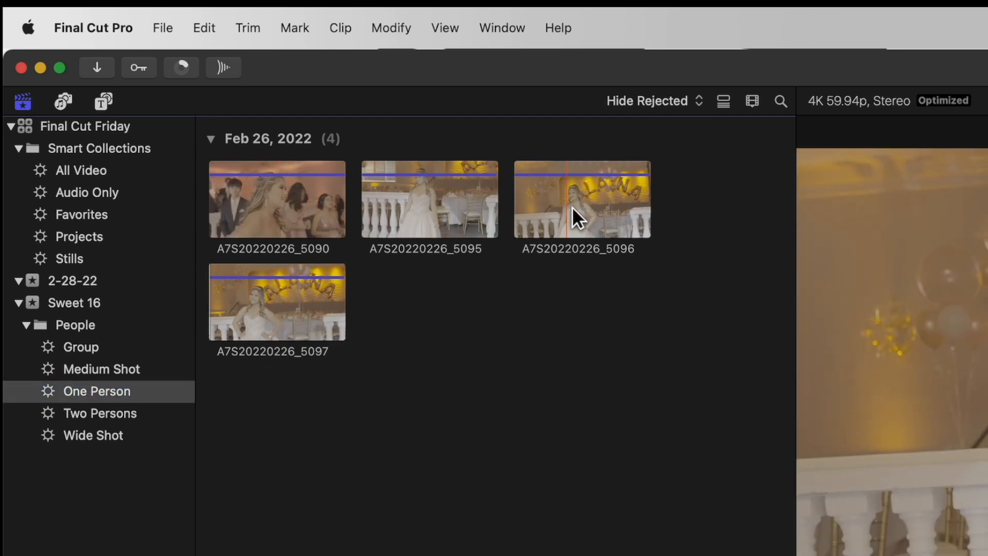
click(109, 370)
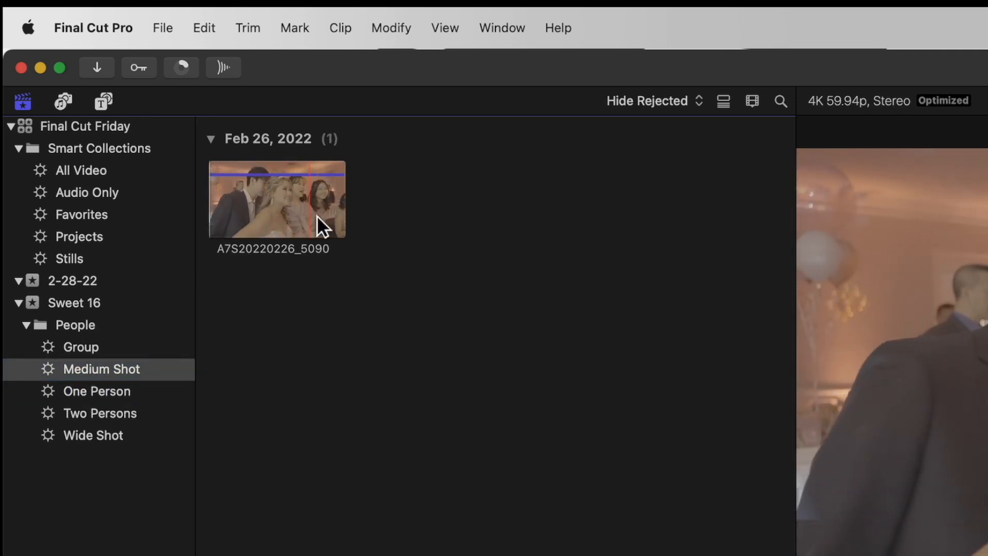
click(90, 416)
click(121, 439)
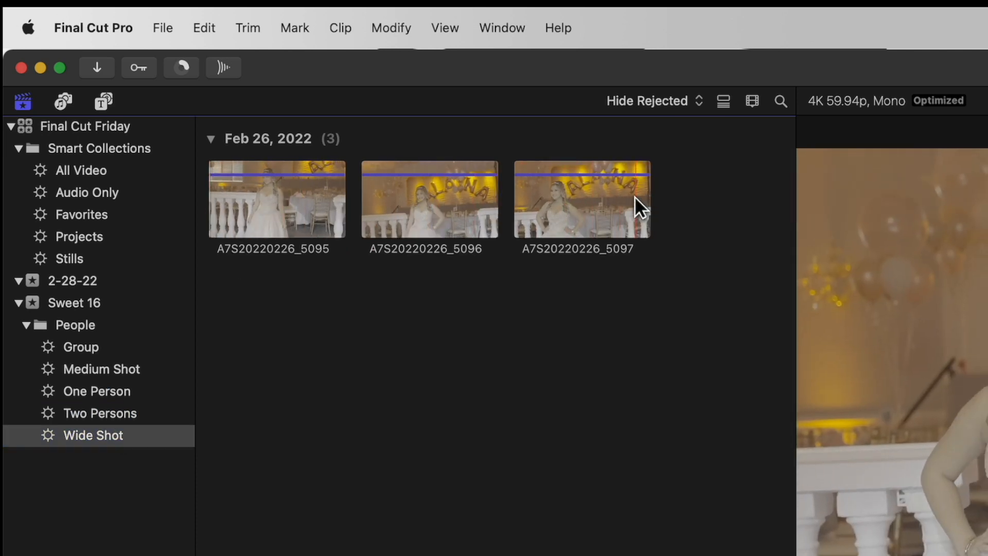
Compare the clips sorted into the Group, Medium Shot, One Person, Two Persons and Wide Shot collections
click(90, 348)
click(95, 370)
click(96, 392)
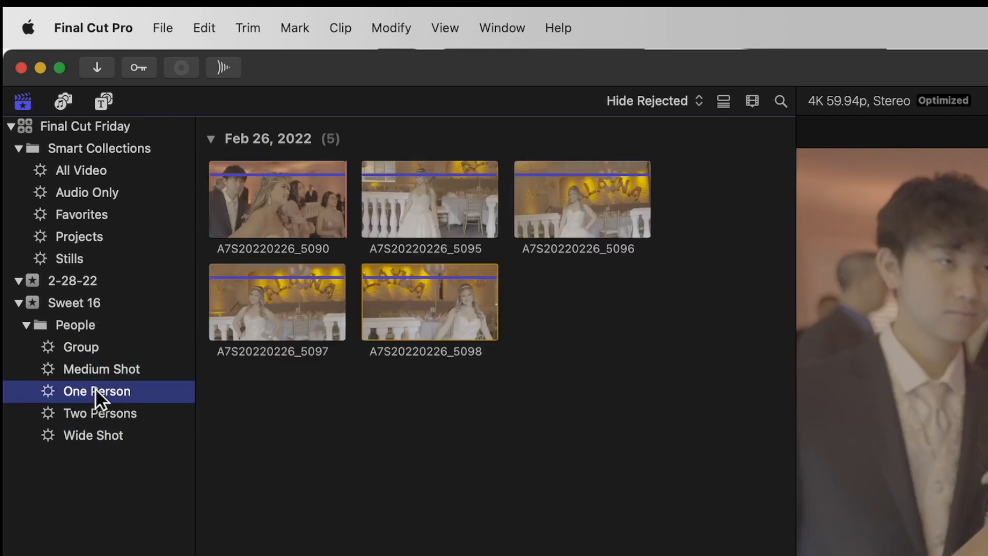
click(96, 415)
click(96, 436)
click(100, 414)
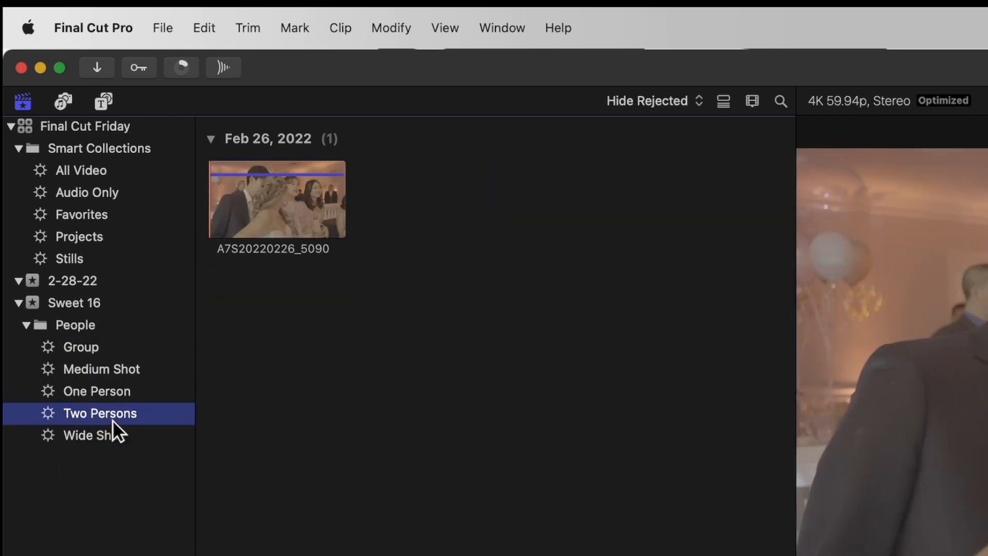
click(110, 414)
click(100, 368)
Rename the One Person smart collection in the People folder to "Sweet 16 girl"
click(103, 393)
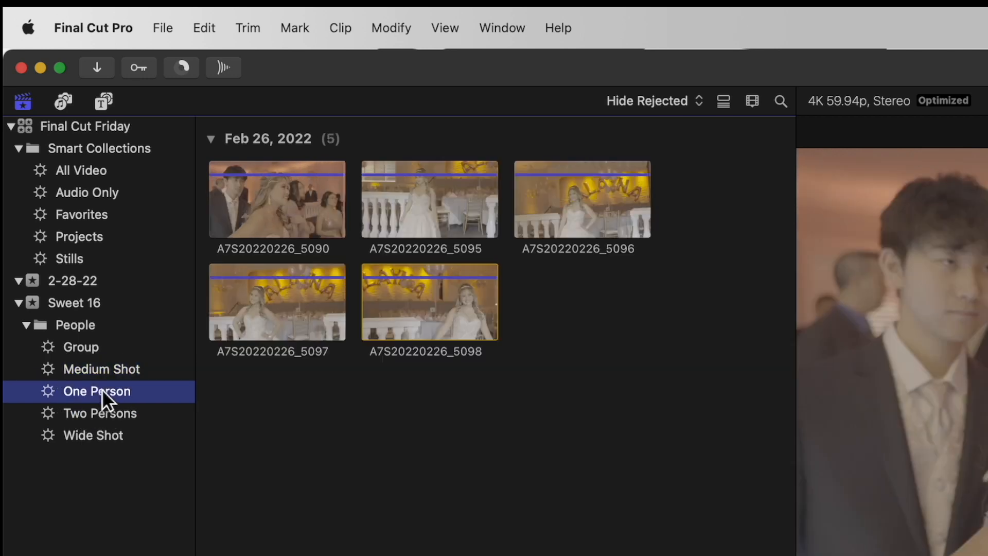
click(105, 392)
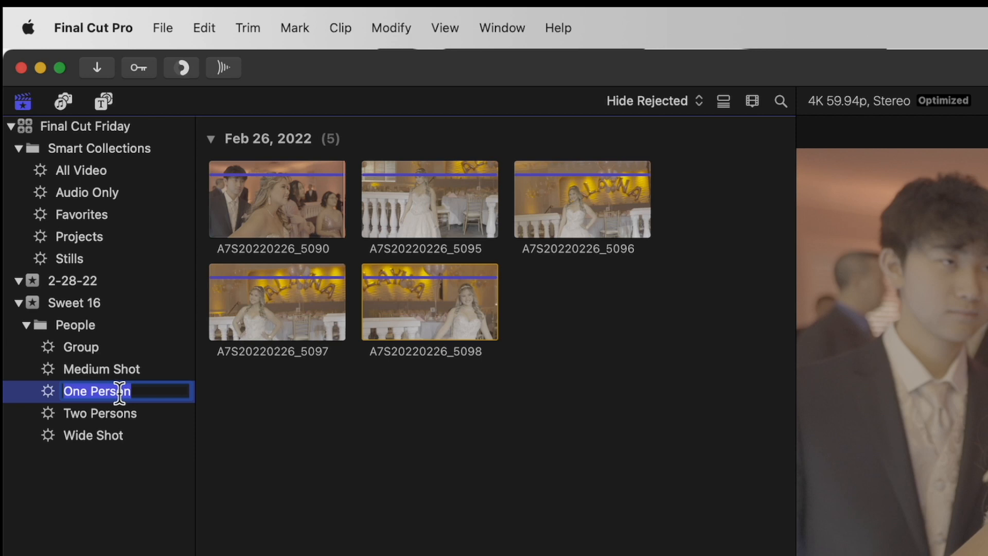
text(Sweet 16 girl)
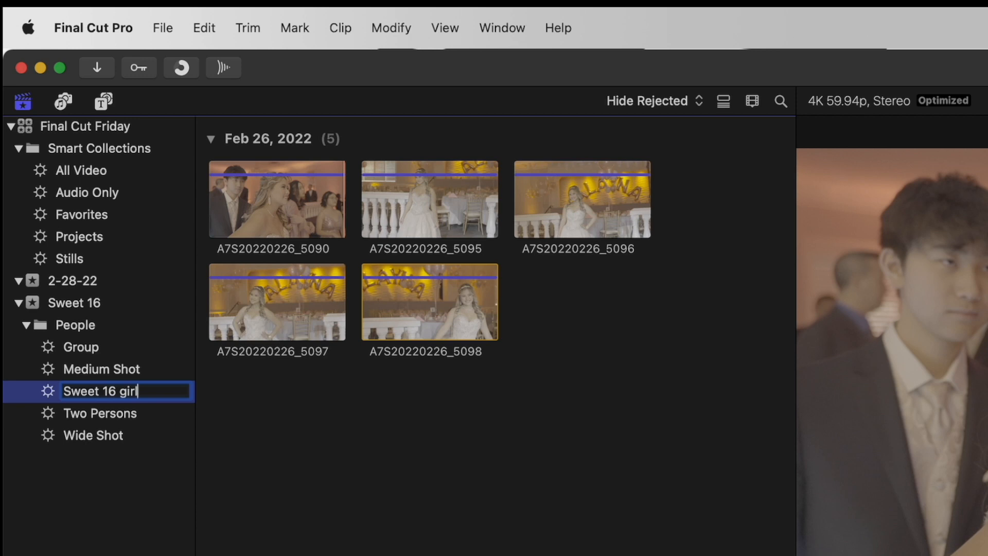
key(Return)
Review the clips in the Wide Shot, Sweet 16 girl, Medium Shot and Group collections
click(109, 438)
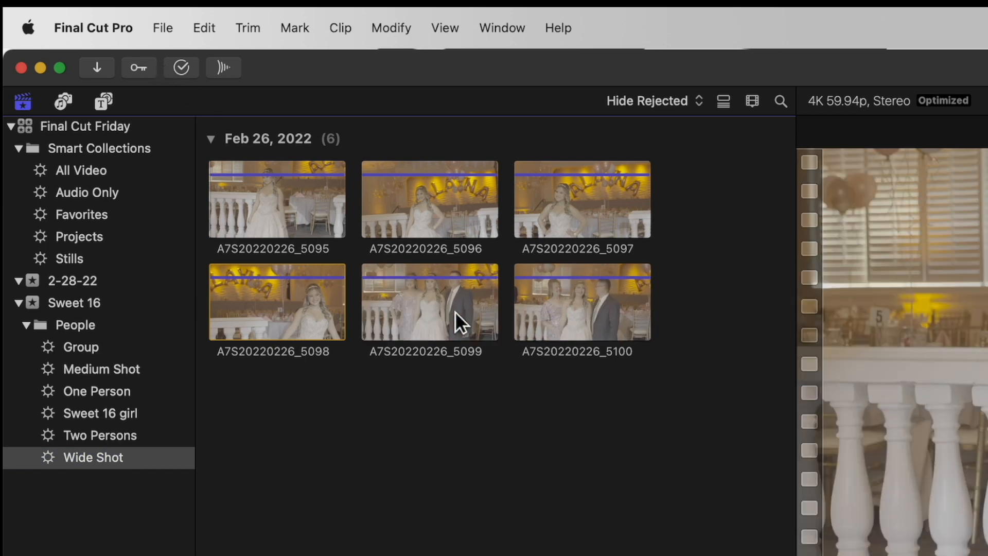
click(138, 414)
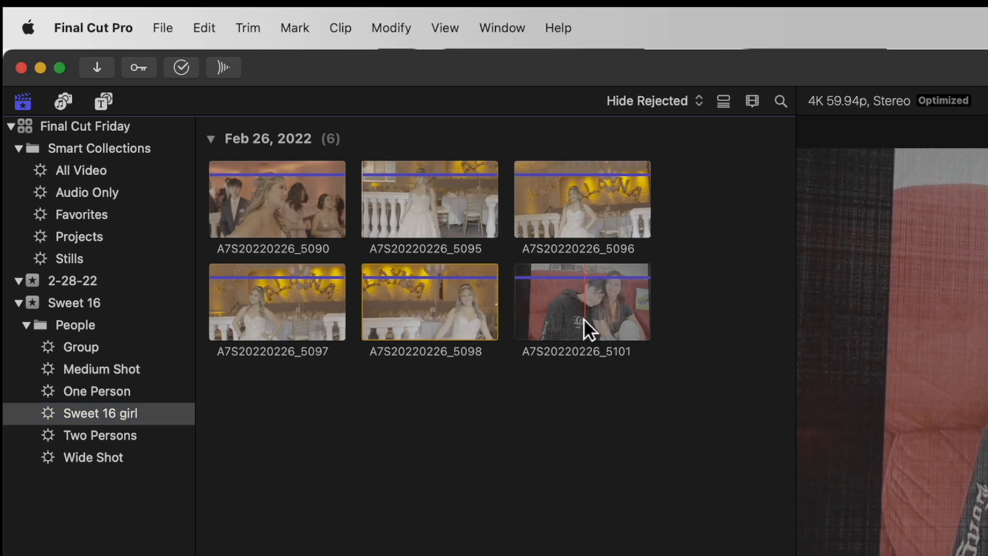
click(103, 369)
click(95, 350)
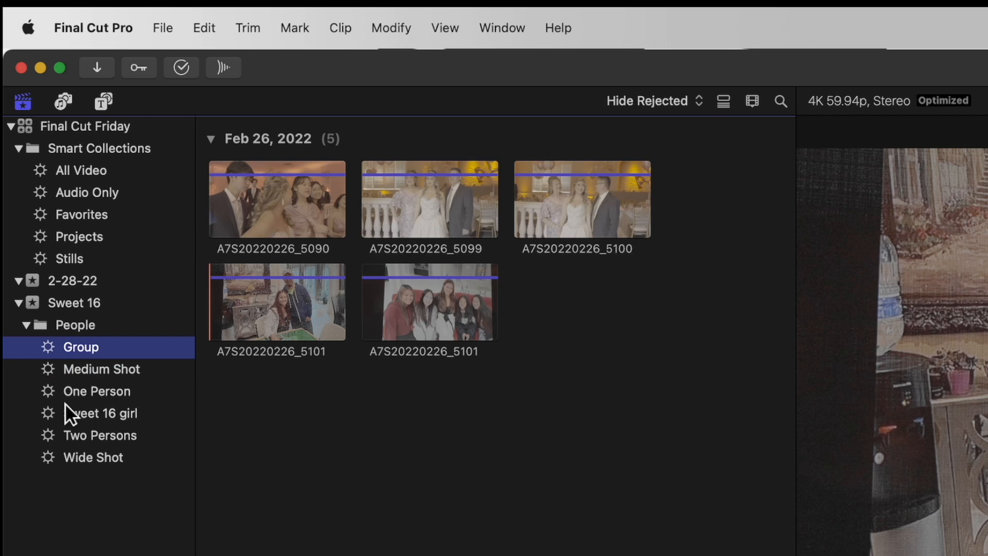
click(71, 375)
click(77, 347)
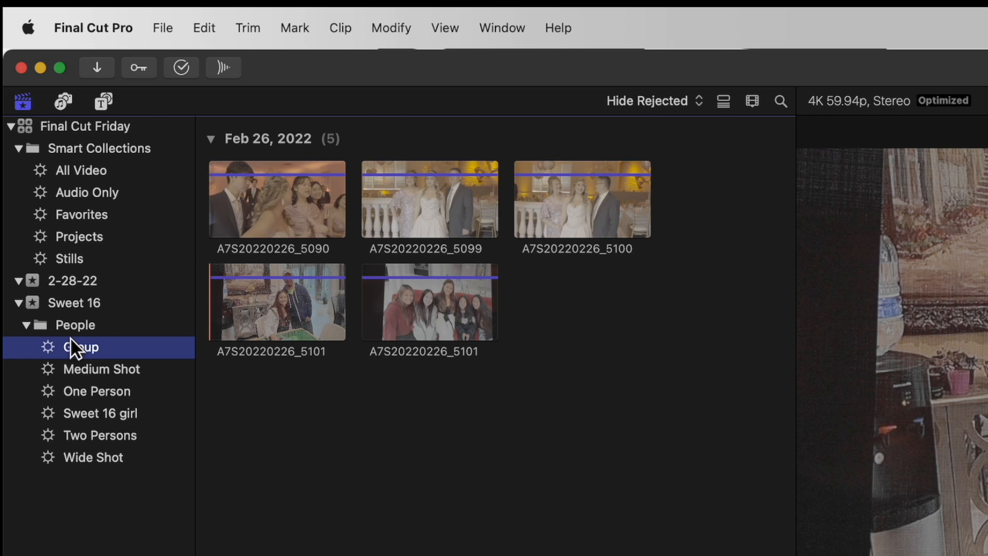
Import the audio file "[Instrumental] Jonas Brothers - Remember This" from the Downloads folder into the existing Sweet 16 event
key(super+i)
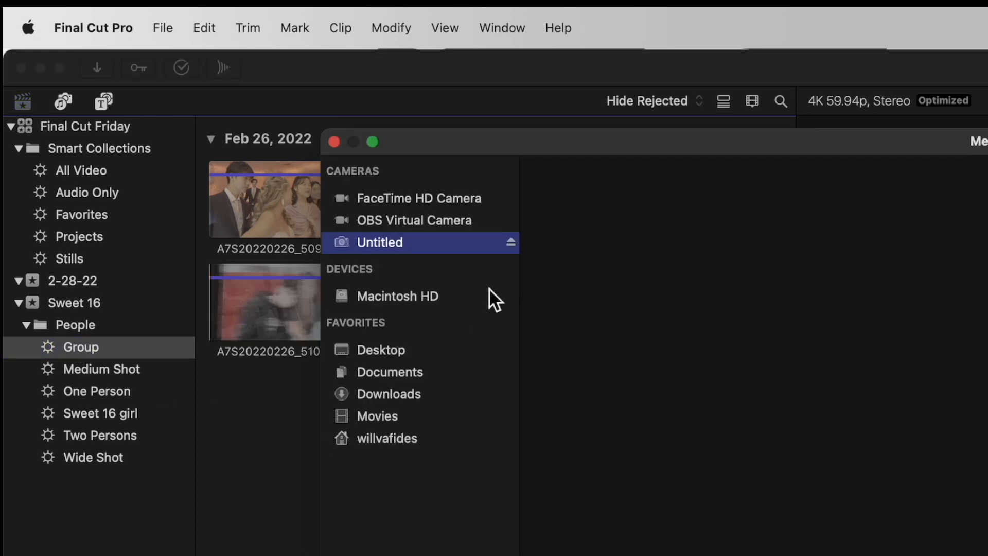
click(334, 142)
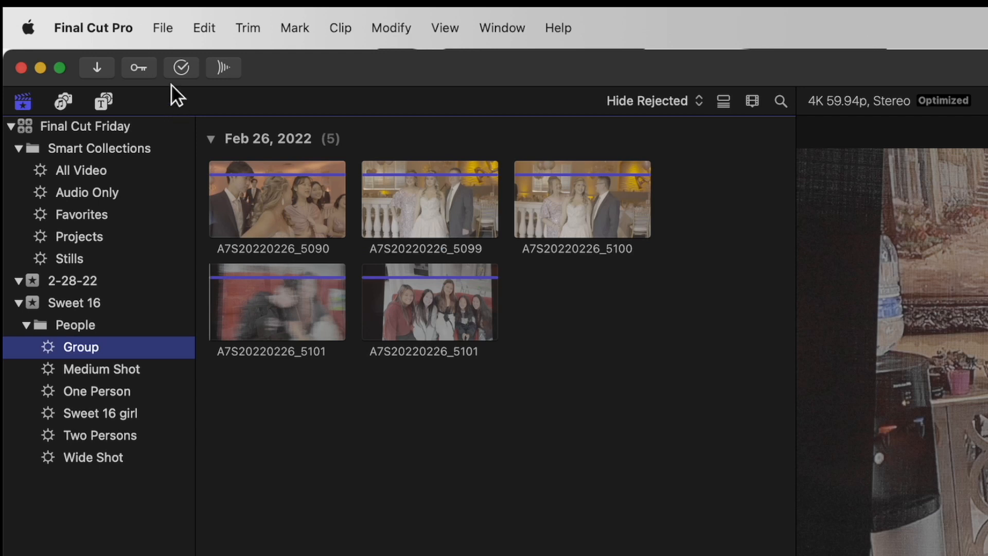
key(super+i)
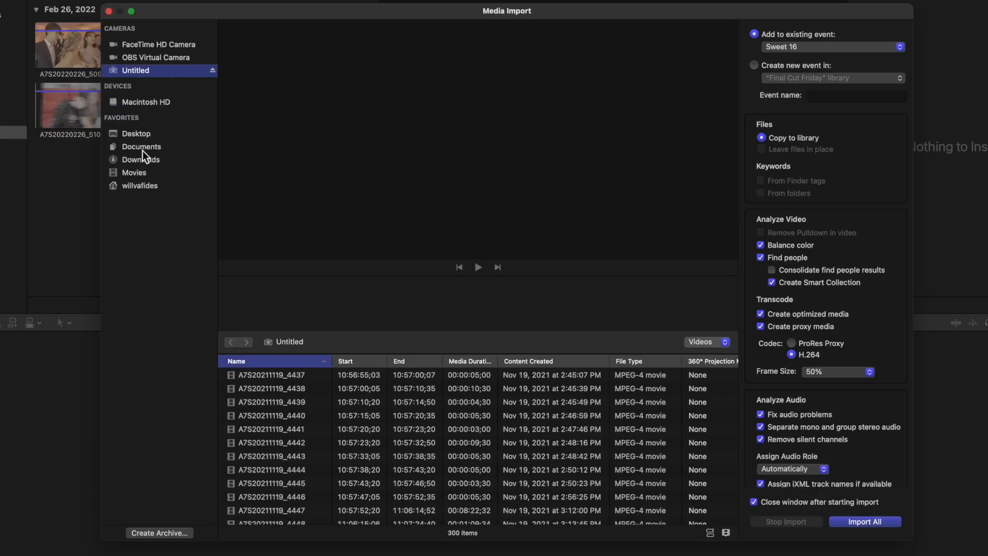
click(142, 159)
scroll(341, 390, down, 5)
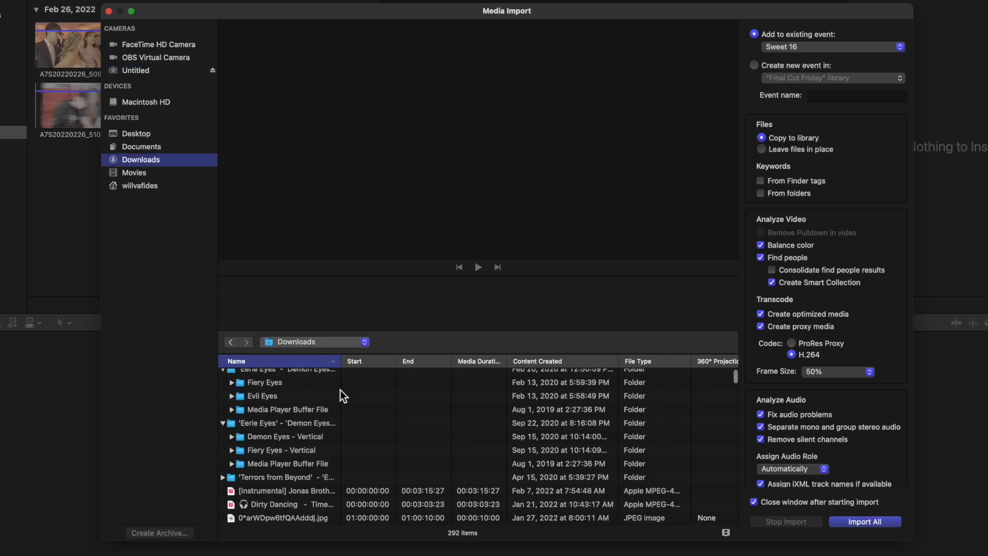
scroll(341, 390, up, 5)
click(289, 388)
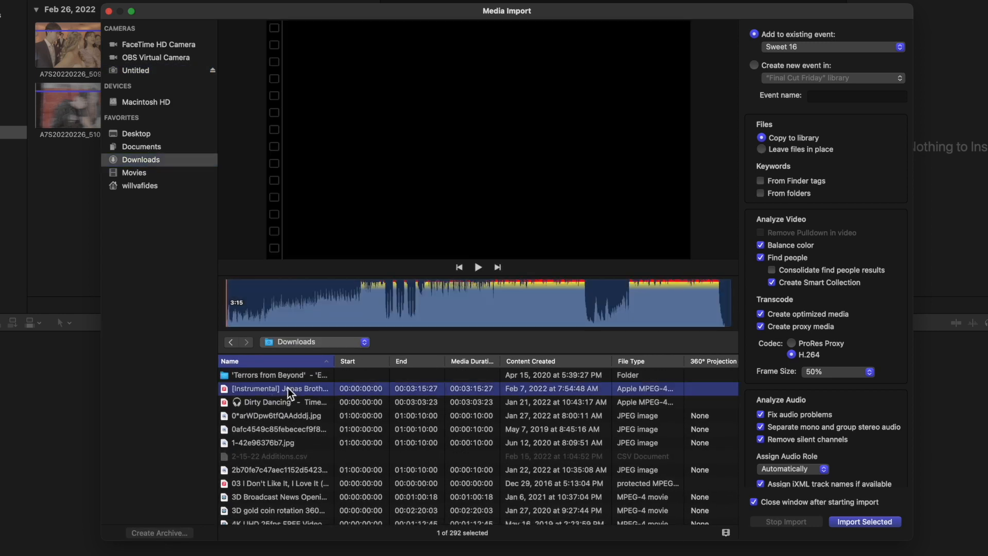
click(880, 522)
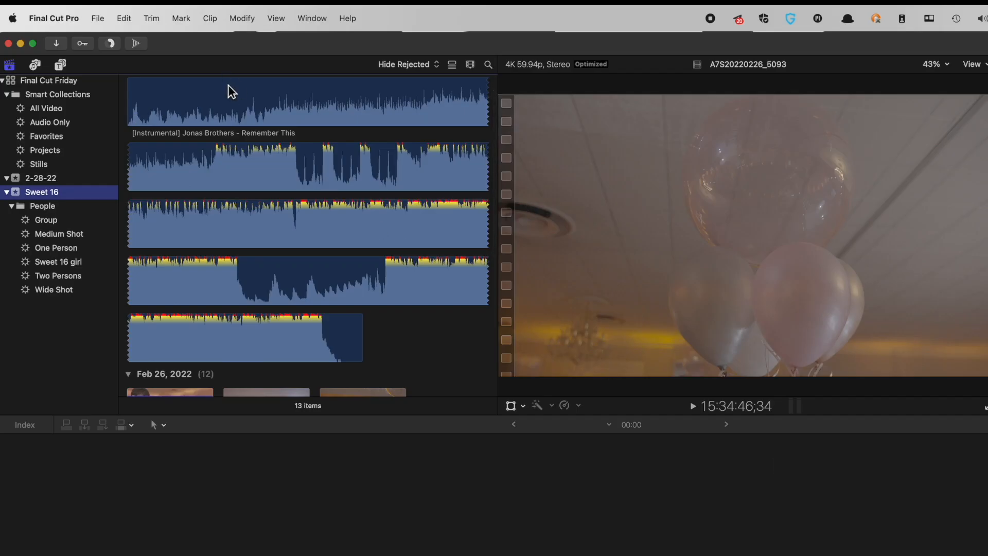
Examine the imported song in the Audio Only smart collection and view the whole Final Cut Friday library
click(55, 125)
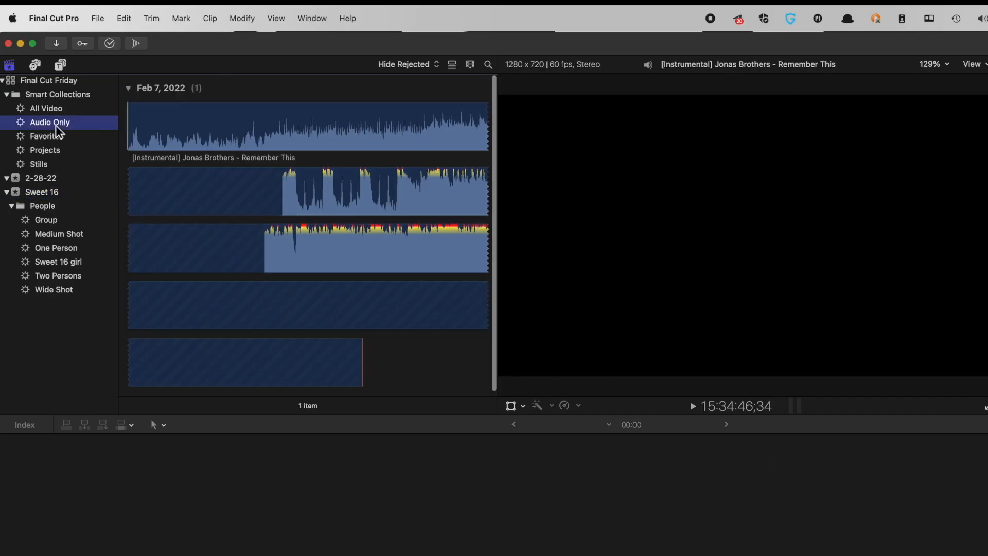
scroll(264, 180, down, 2)
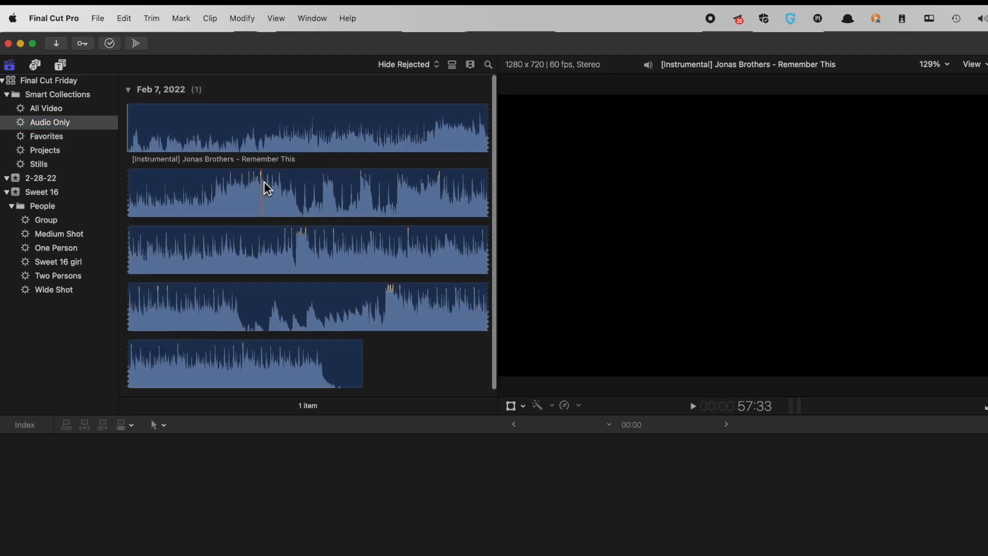
click(37, 81)
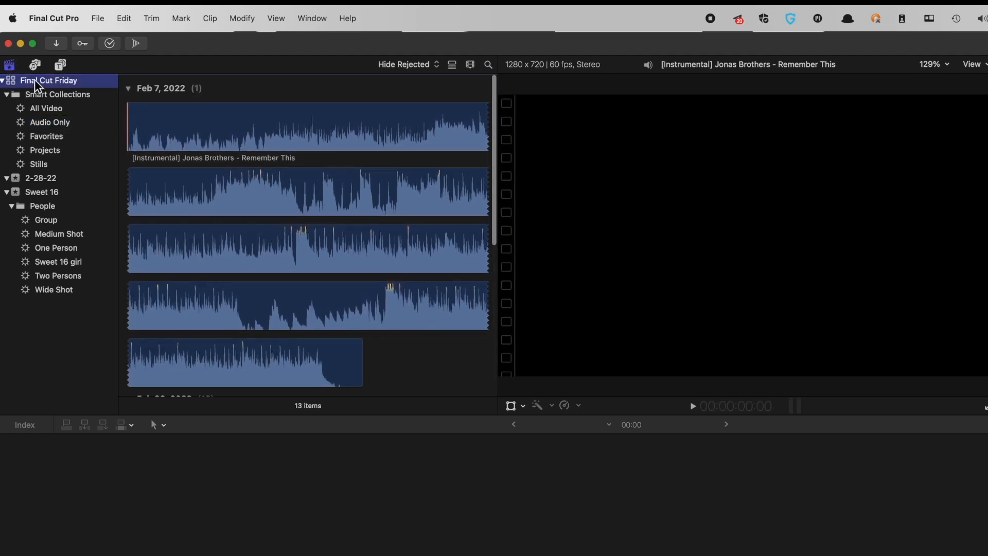
Look through the Sweet 16 event's contents, from the imported song down to the Feb 26, 2022 video clips
click(32, 192)
scroll(318, 237, down, 5)
scroll(315, 238, up, 5)
scroll(316, 238, down, 5)
scroll(315, 233, up, 5)
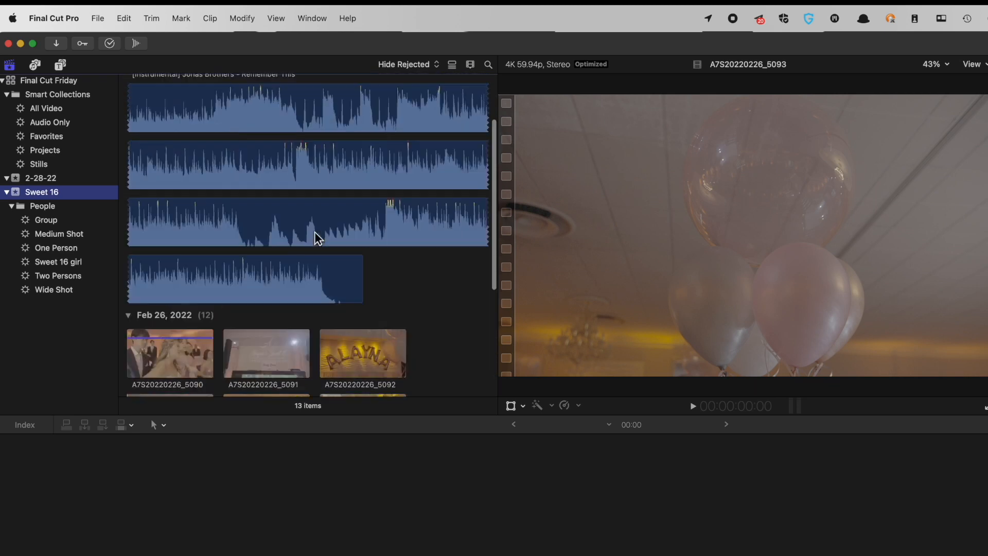
scroll(315, 233, down, 5)
scroll(315, 233, up, 3)
scroll(315, 233, up, 5)
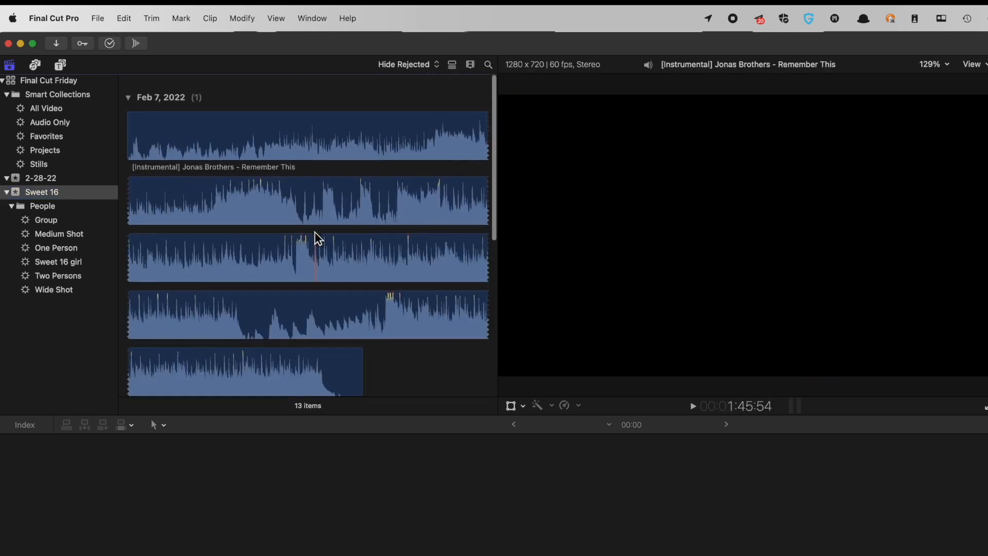
scroll(315, 232, down, 5)
scroll(314, 232, up, 3)
scroll(315, 237, up, 5)
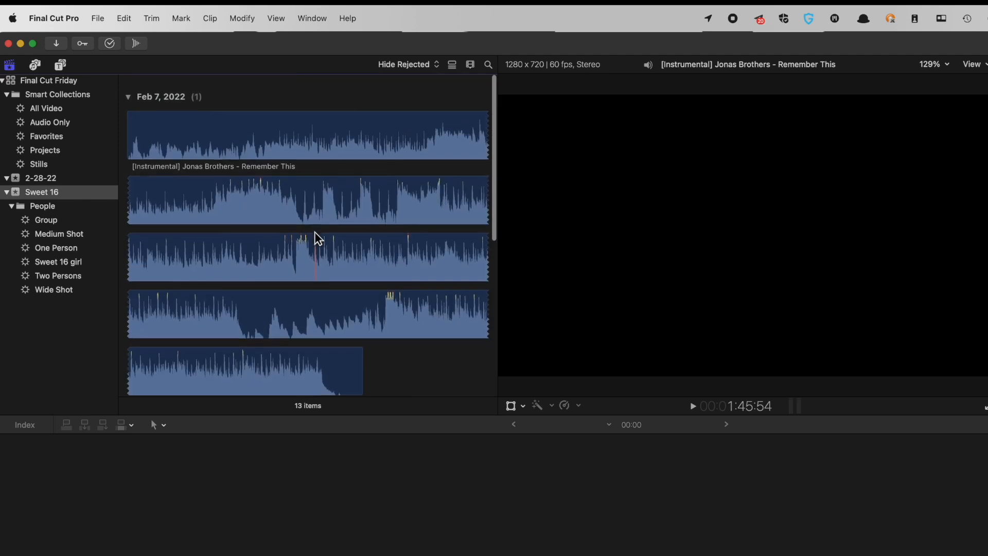
scroll(315, 238, down, 6)
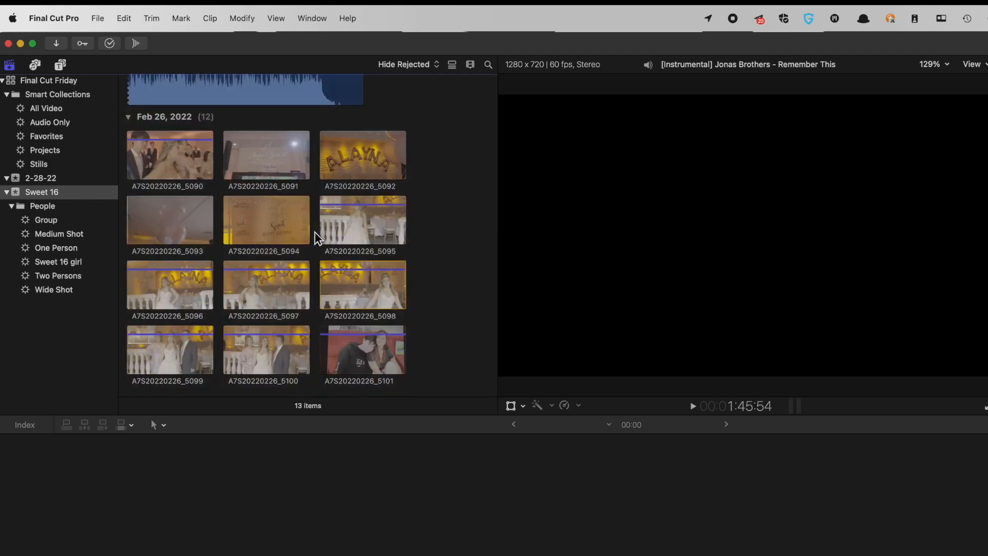